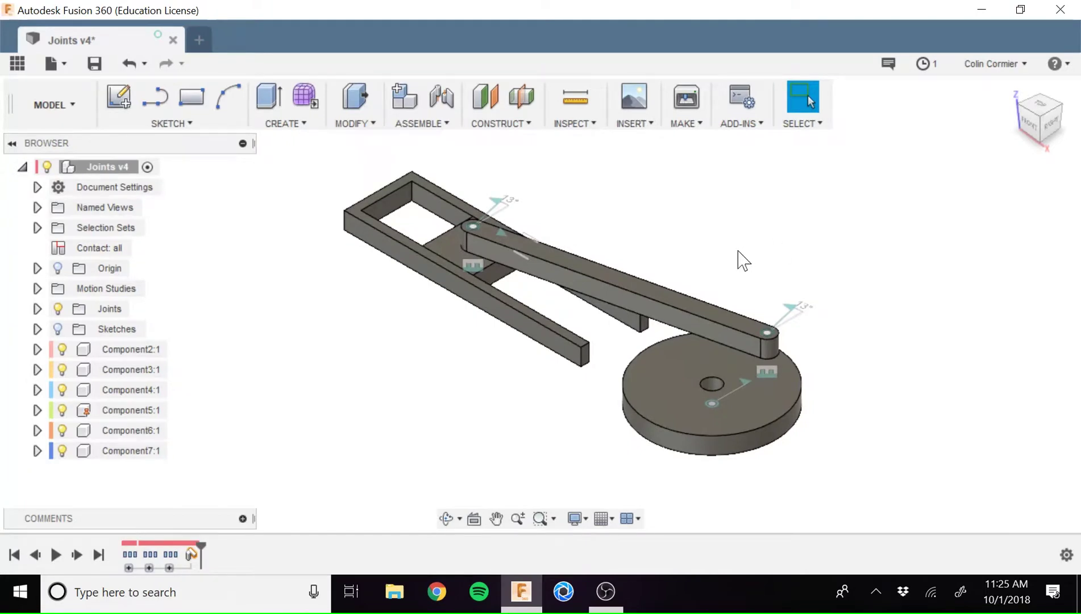
Step: Swing the rod's pinned end around the disk to test how the linkage moves
middle_drag(736, 251, 716, 255)
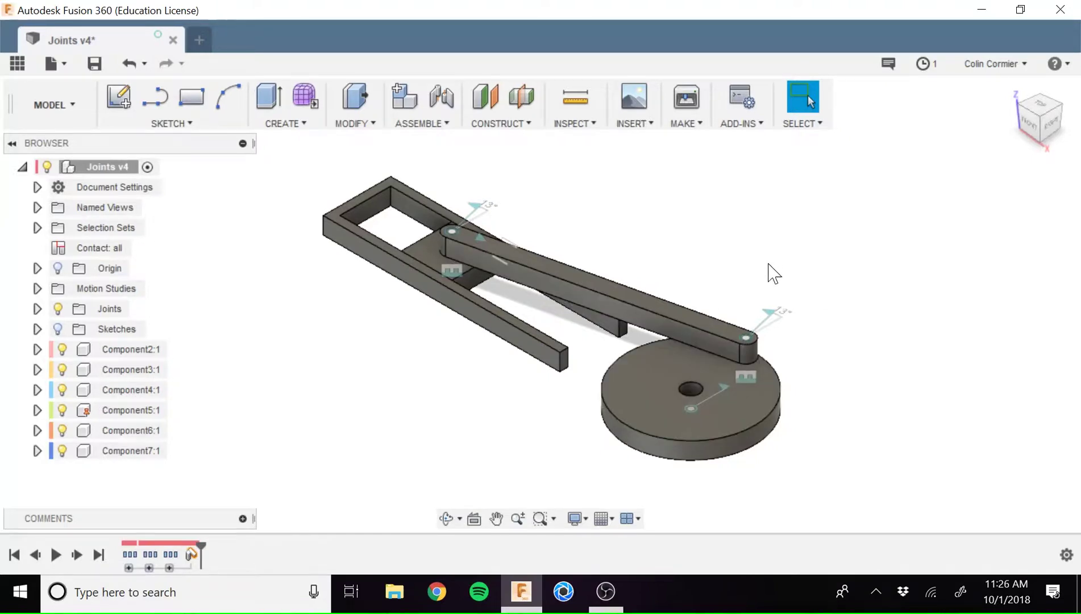
drag(711, 383, 765, 345)
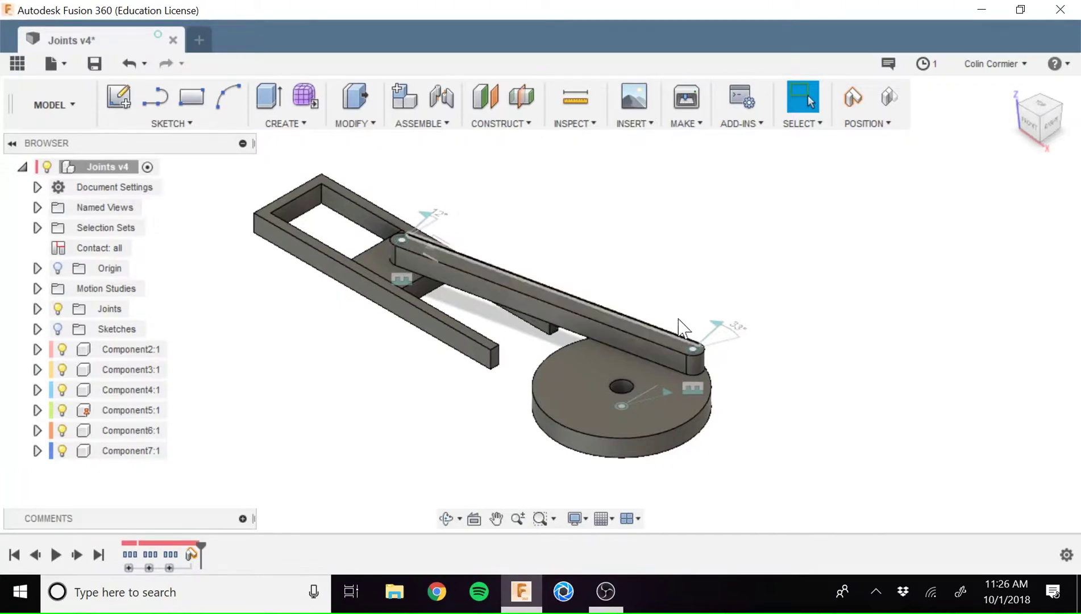
Step: Switch to the Animation workspace and move the storyboard playhead back before the start, at 0.0
click(50, 105)
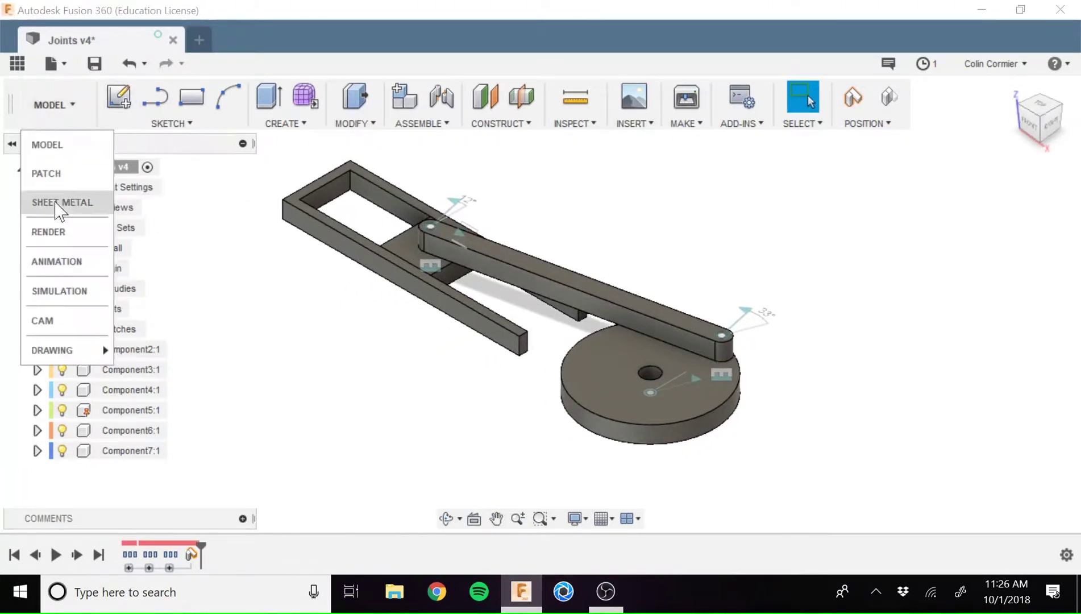
click(72, 266)
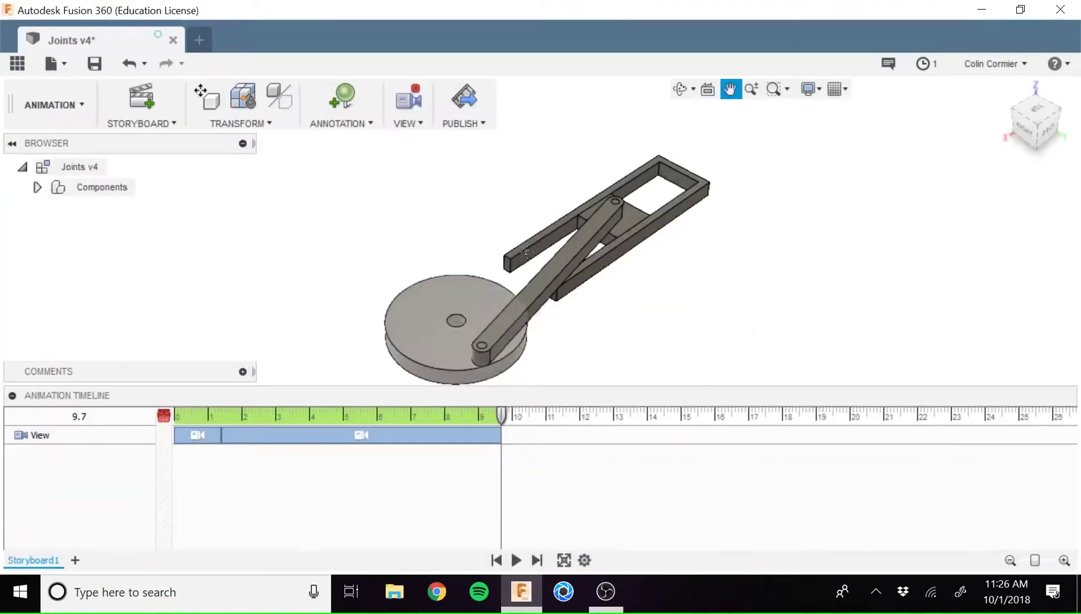
middle_drag(779, 284, 772, 289)
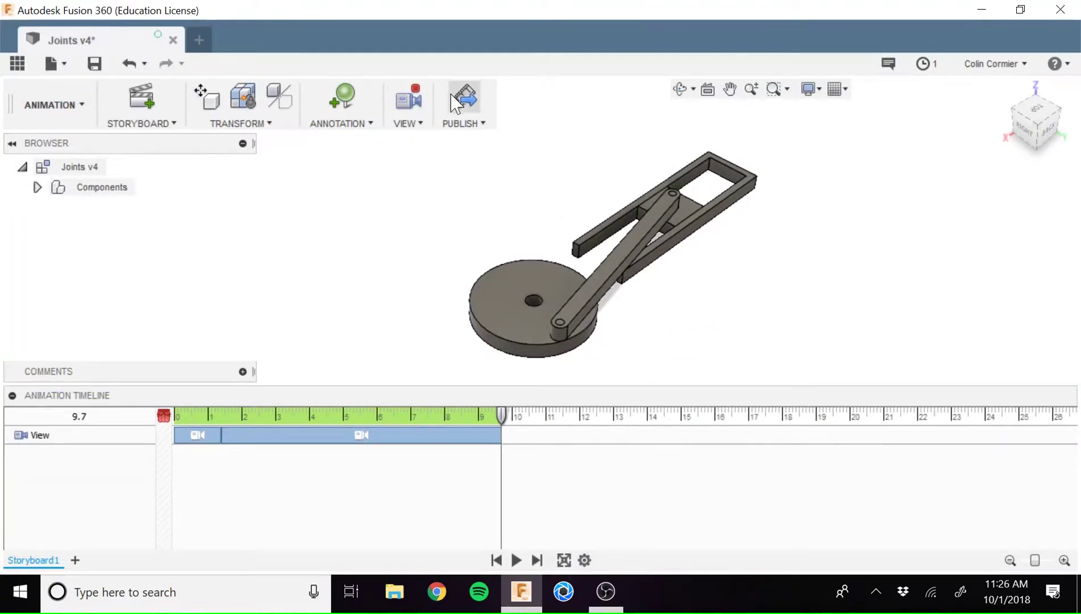
drag(503, 414, 120, 422)
middle_drag(694, 234, 699, 193)
scroll(699, 193, down, 2)
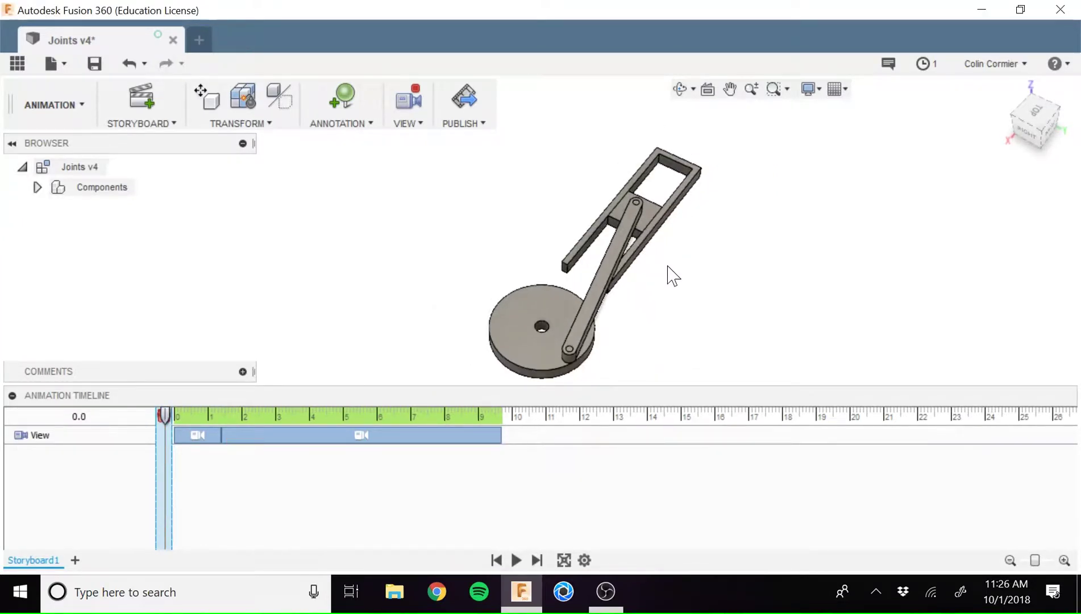
middle_drag(673, 279, 651, 252)
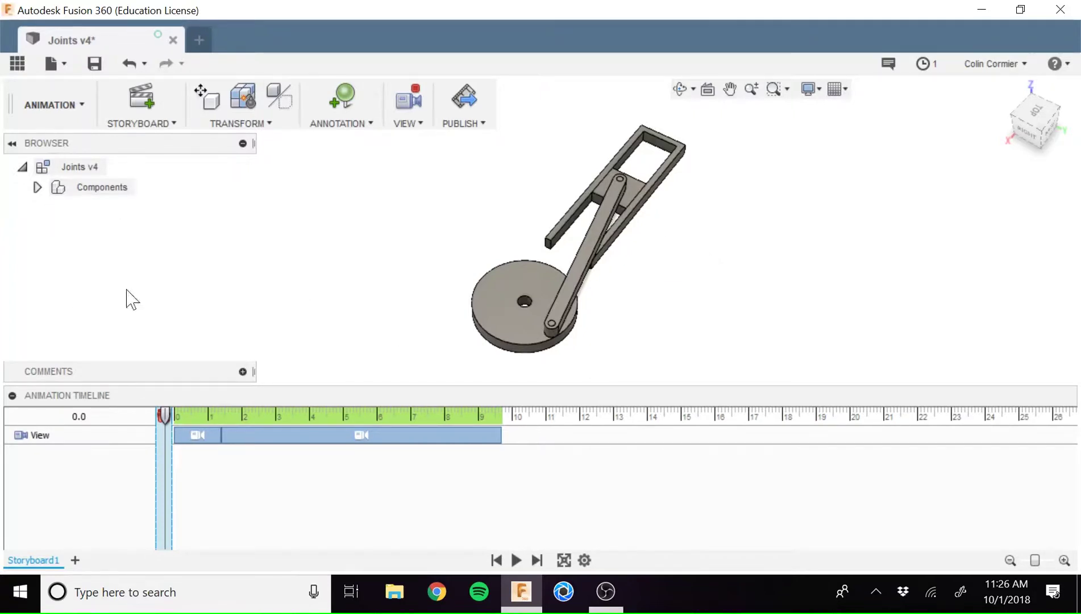
Step: Expand the component tree down to the individual parts and check which component the disk is
click(37, 187)
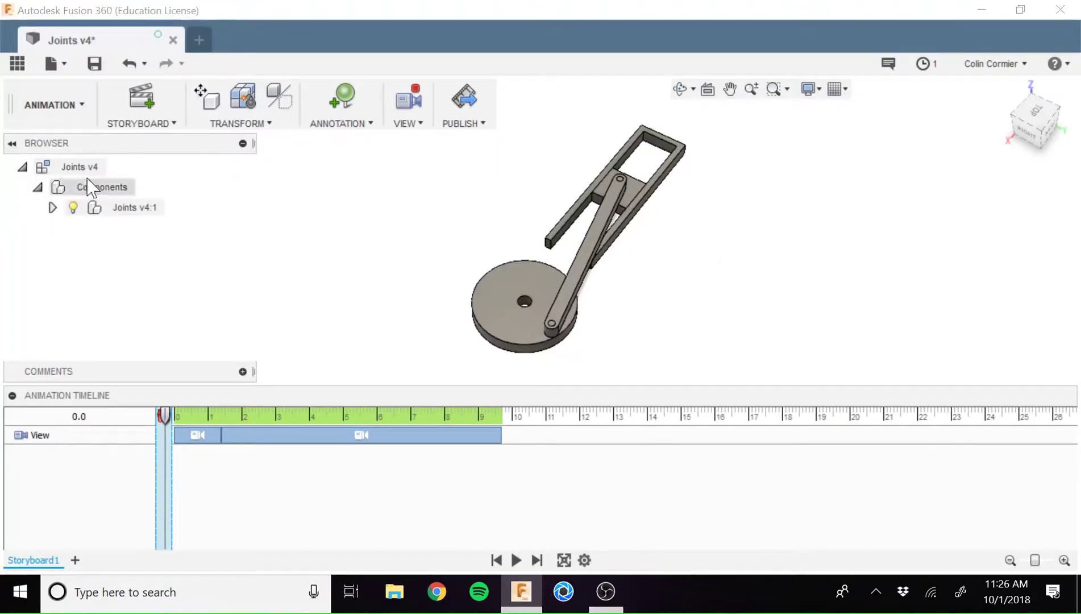
click(52, 207)
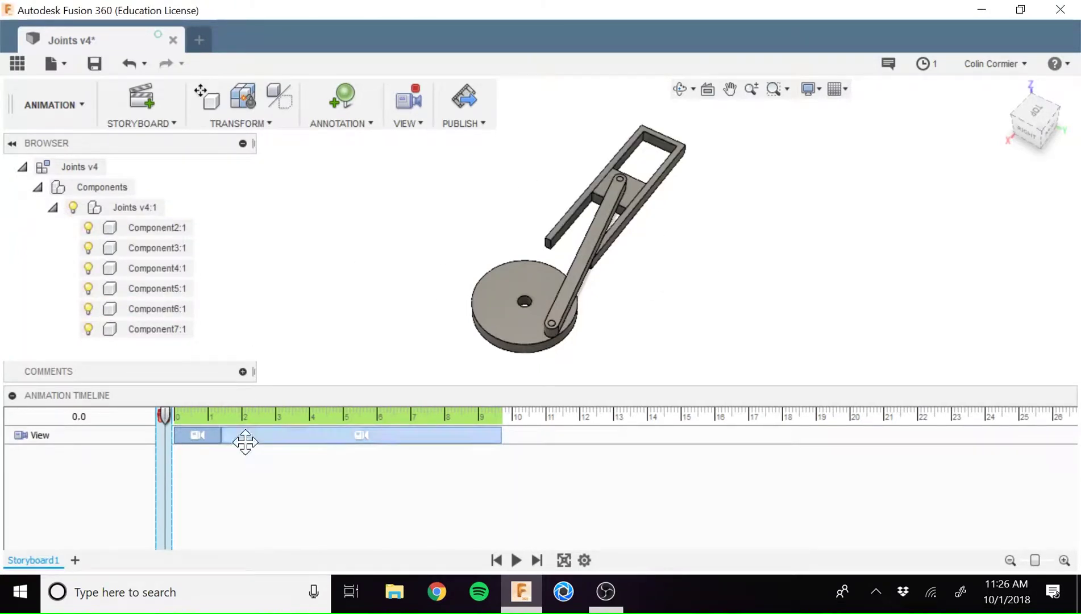
click(514, 343)
middle_drag(514, 343, 471, 321)
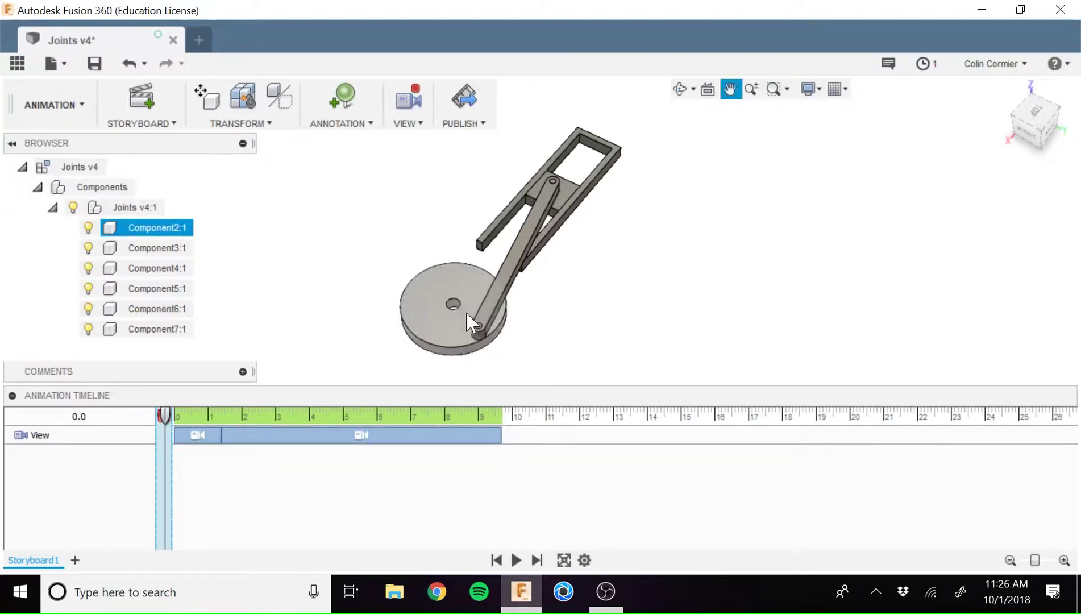
click(577, 290)
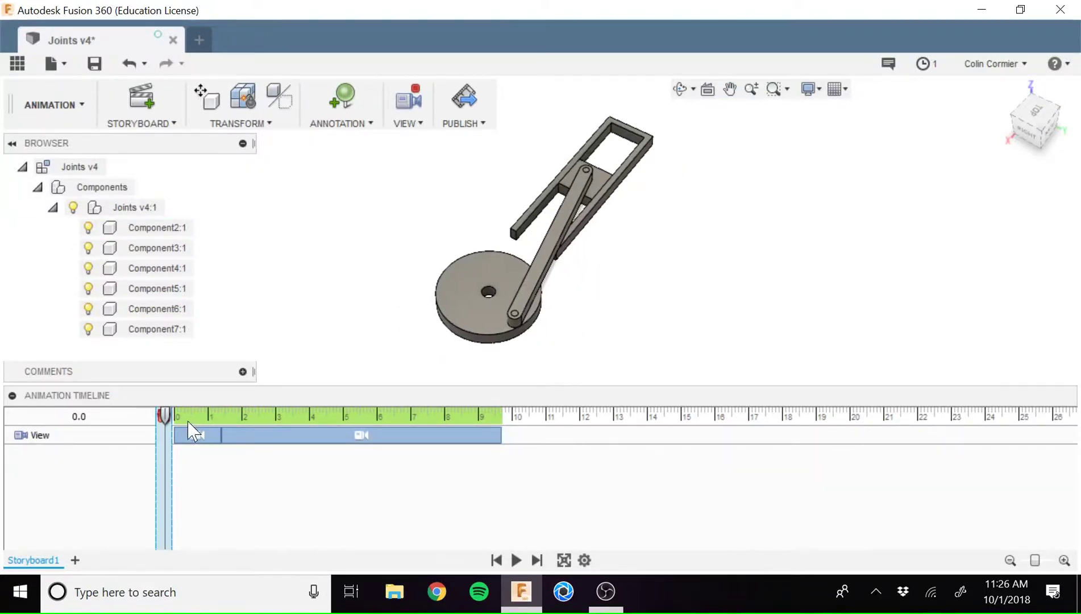
Step: Try to rotate the disk on its own with Transform Components
mouse_move(165, 418)
mouse_down()
mouse_move(463, 421)
mouse_move(162, 419)
mouse_up()
click(205, 99)
click(453, 313)
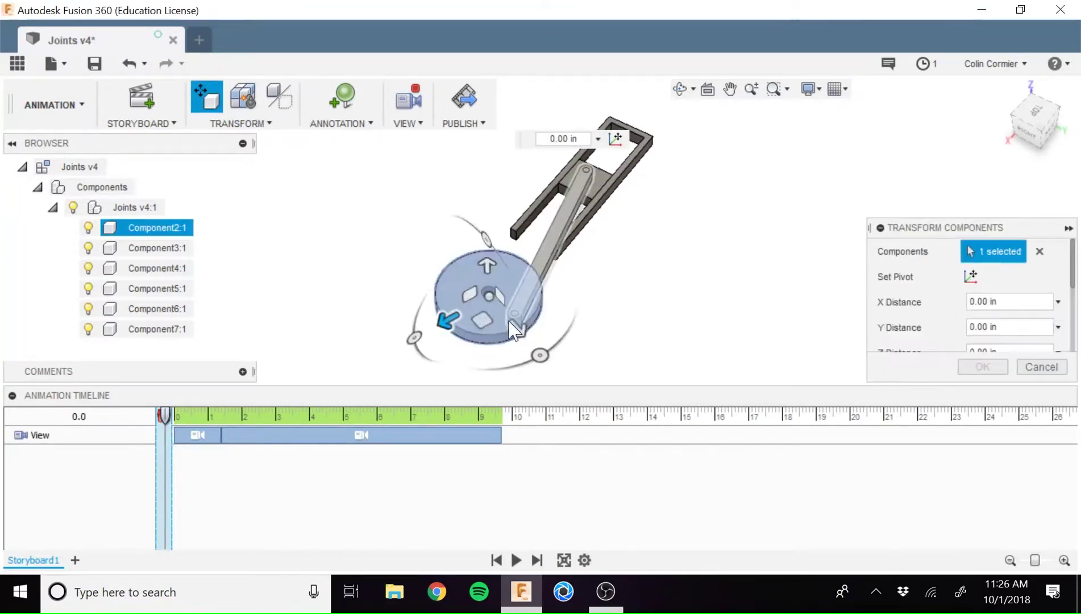
drag(540, 355, 576, 308)
click(1041, 367)
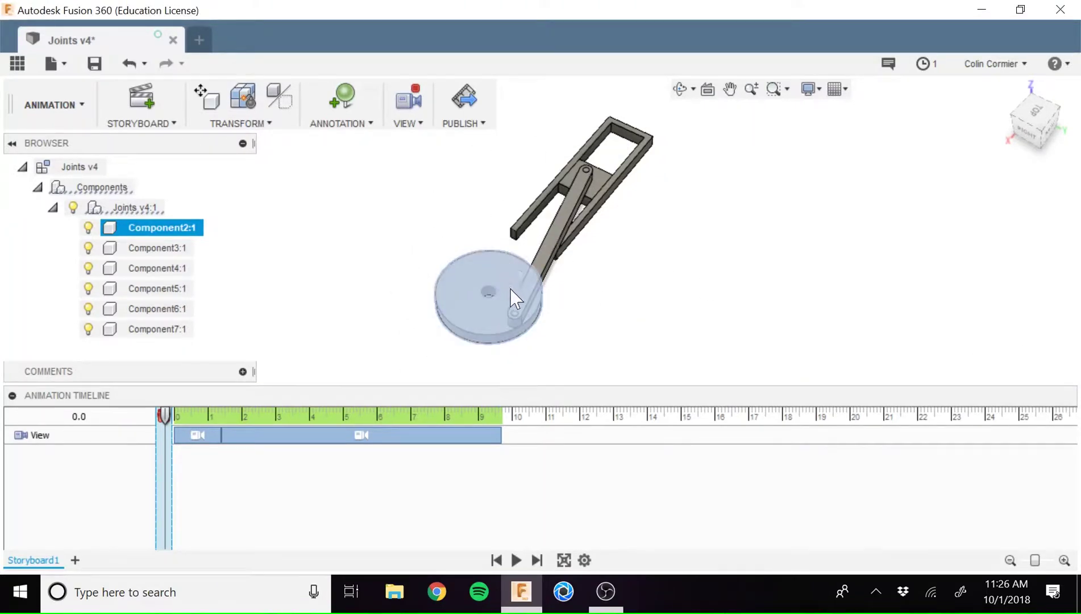
click(711, 286)
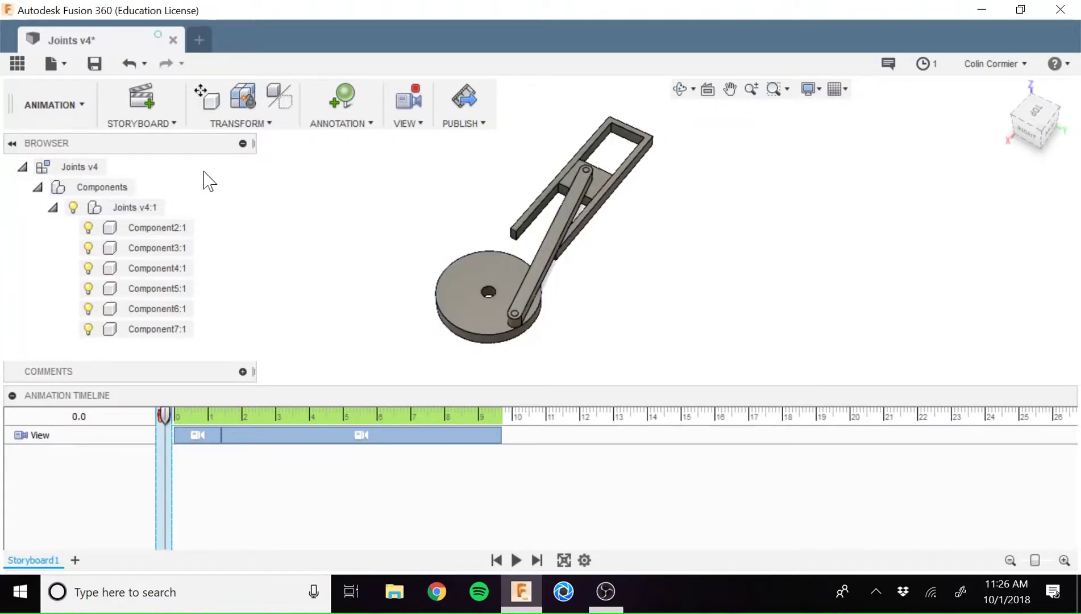
Step: Return to the Model workspace and revert the linkage to its last captured position
click(54, 105)
click(56, 144)
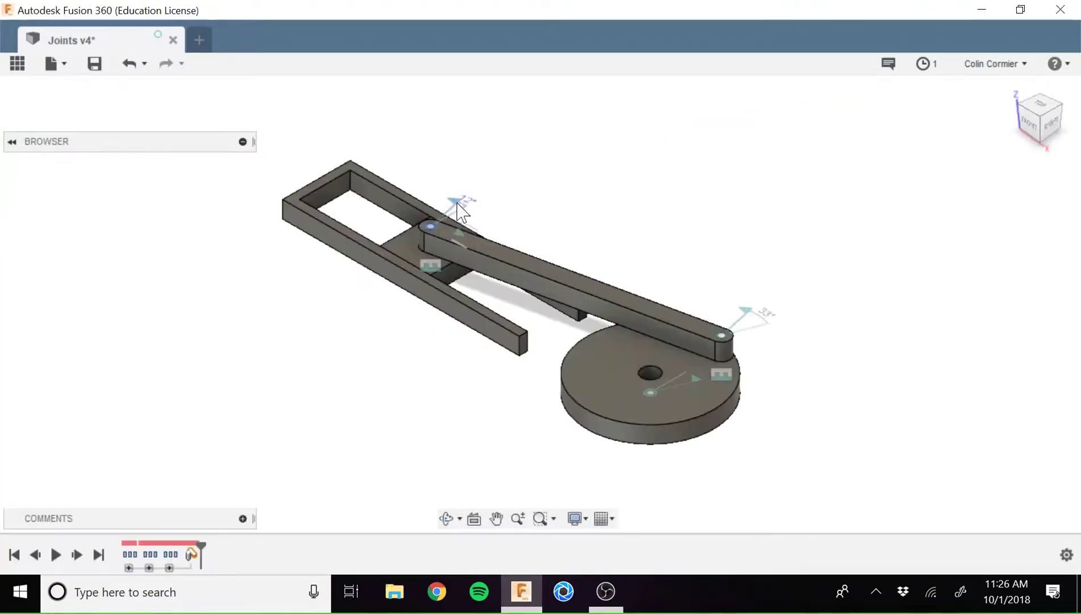
middle_drag(621, 248, 641, 250)
middle_drag(727, 280, 720, 292)
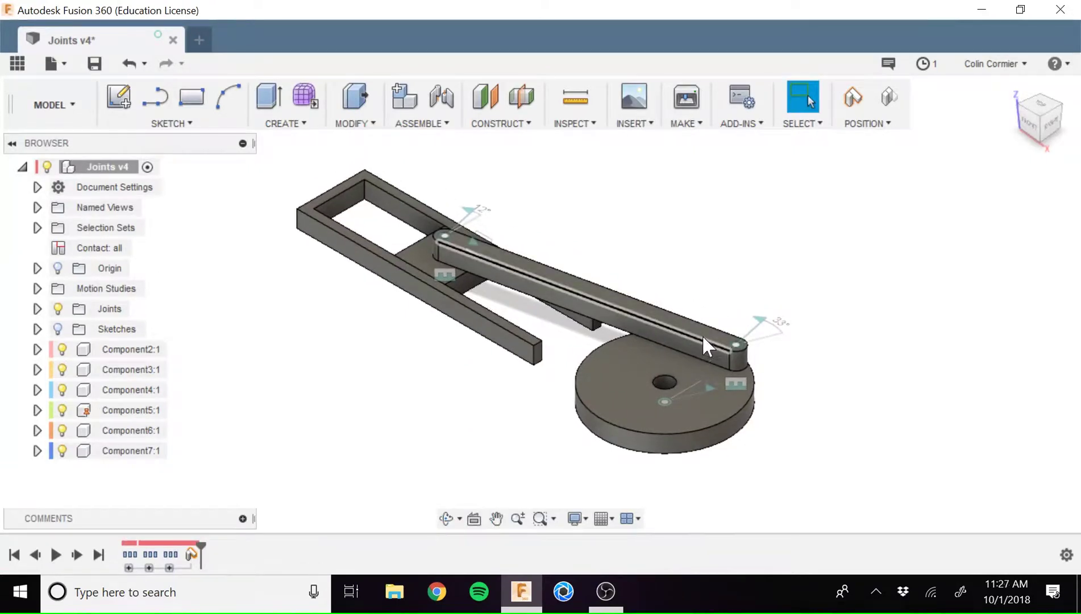
middle_click(875, 242)
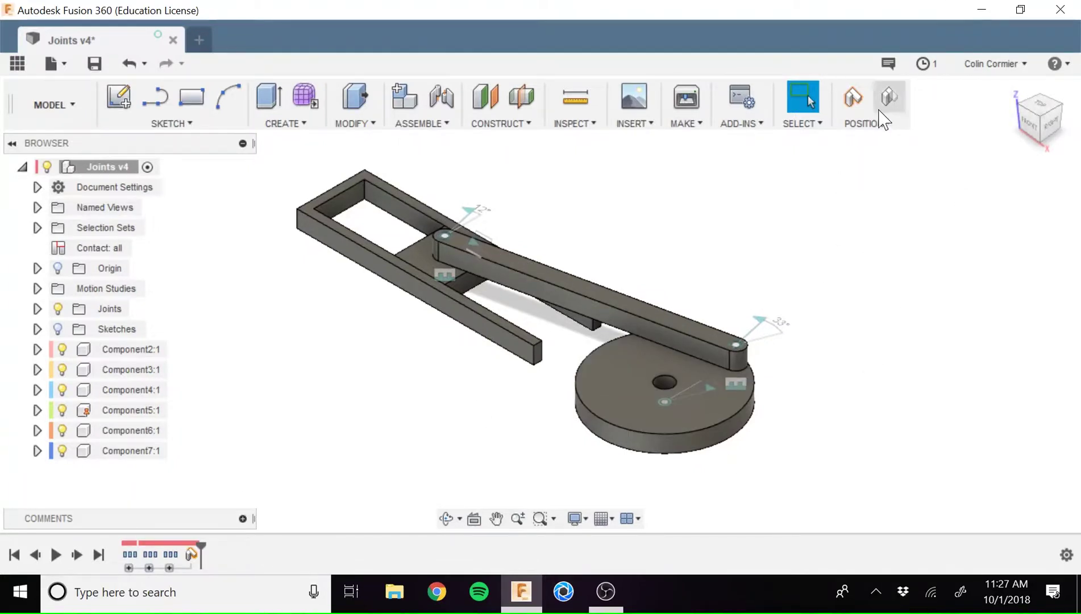
click(888, 97)
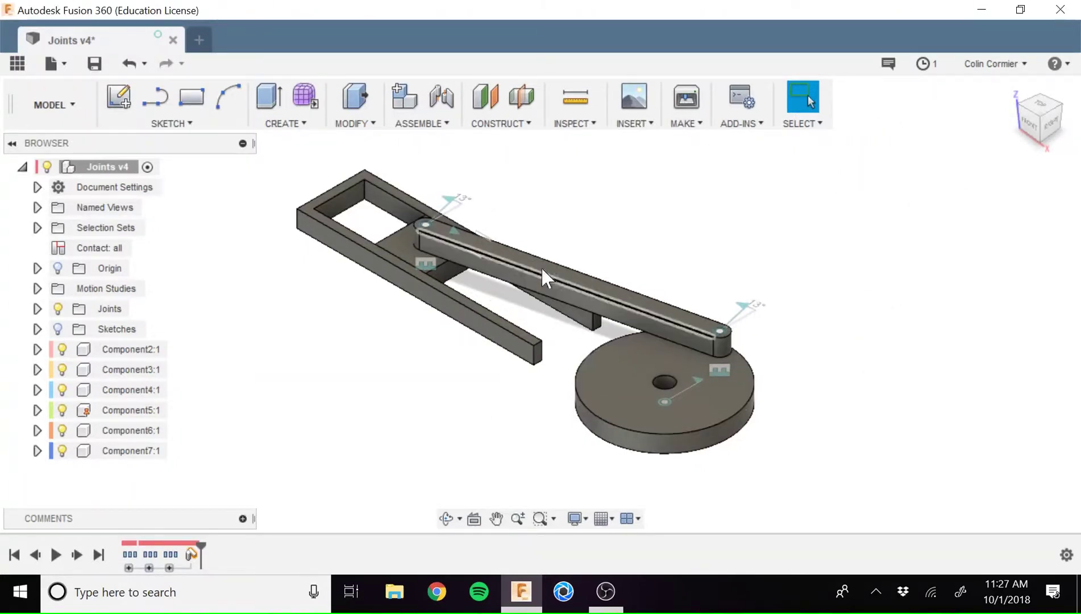
click(445, 126)
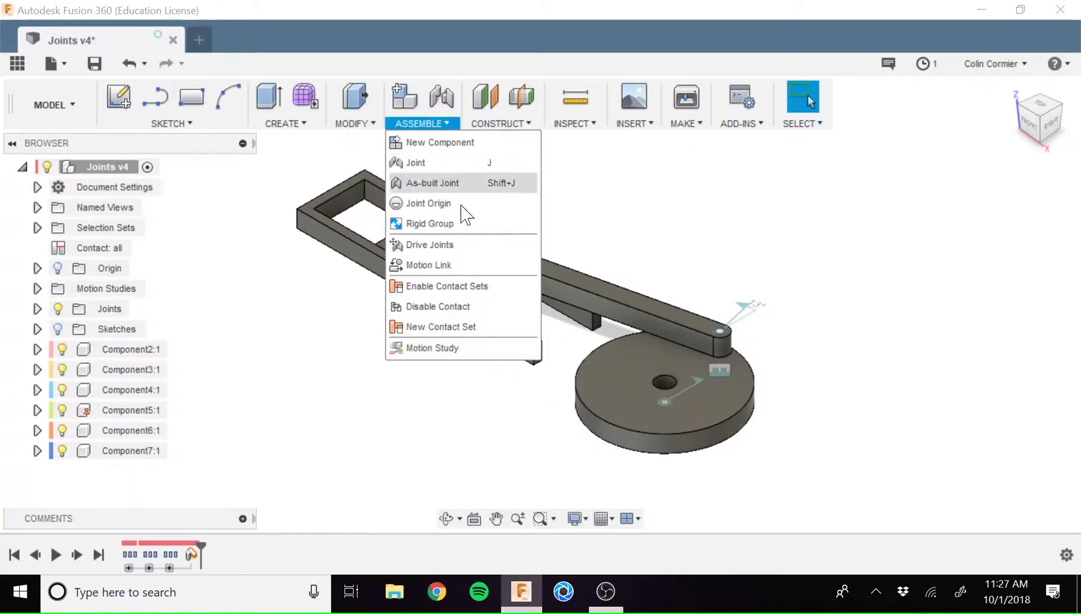
click(459, 456)
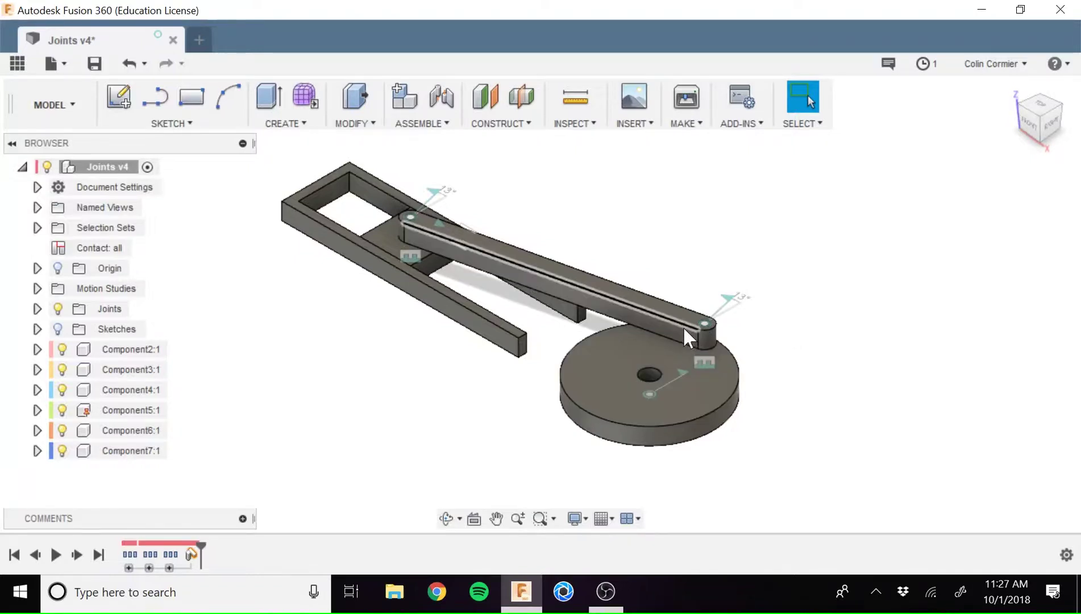
Step: Turn the crank disk through its range by moving the rod, so the slider travels along the frame
drag(724, 341, 596, 329)
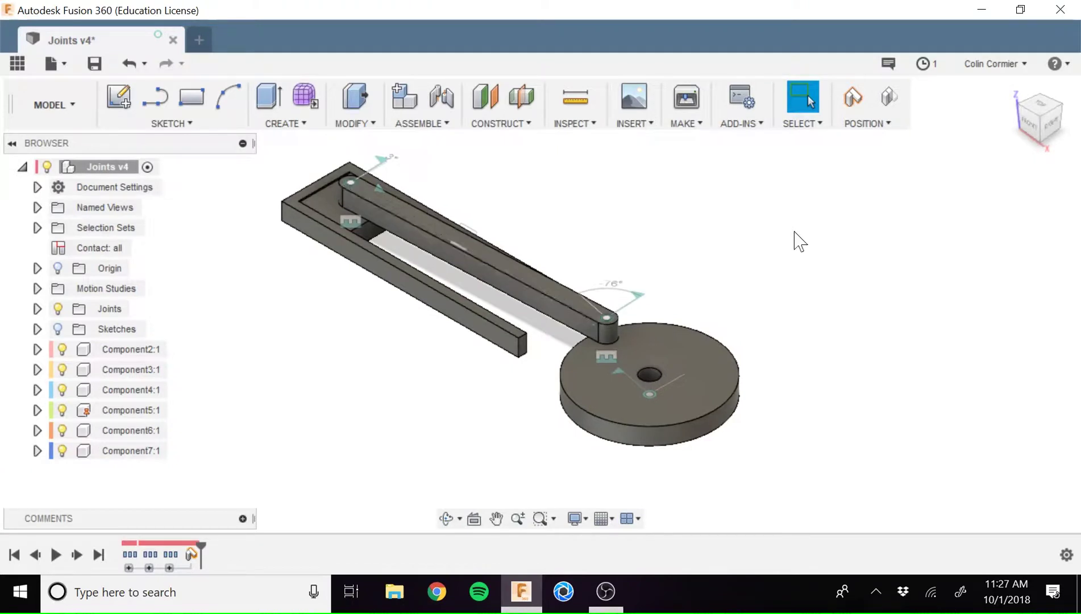
drag(402, 222, 653, 405)
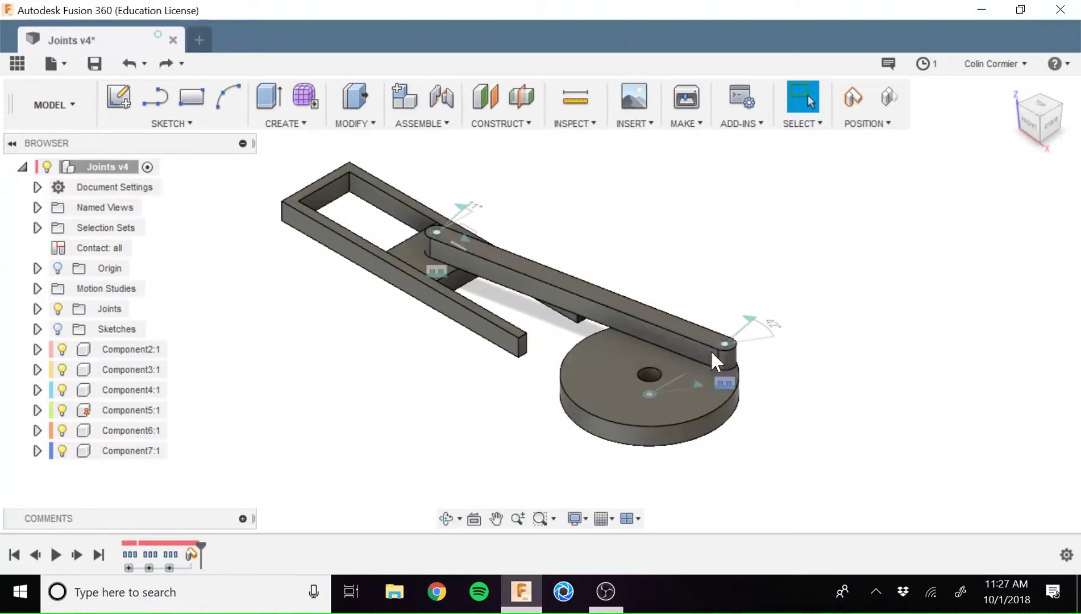
Step: Set the rotation of the disk's centre revolute joint to 10 deg
click(694, 381)
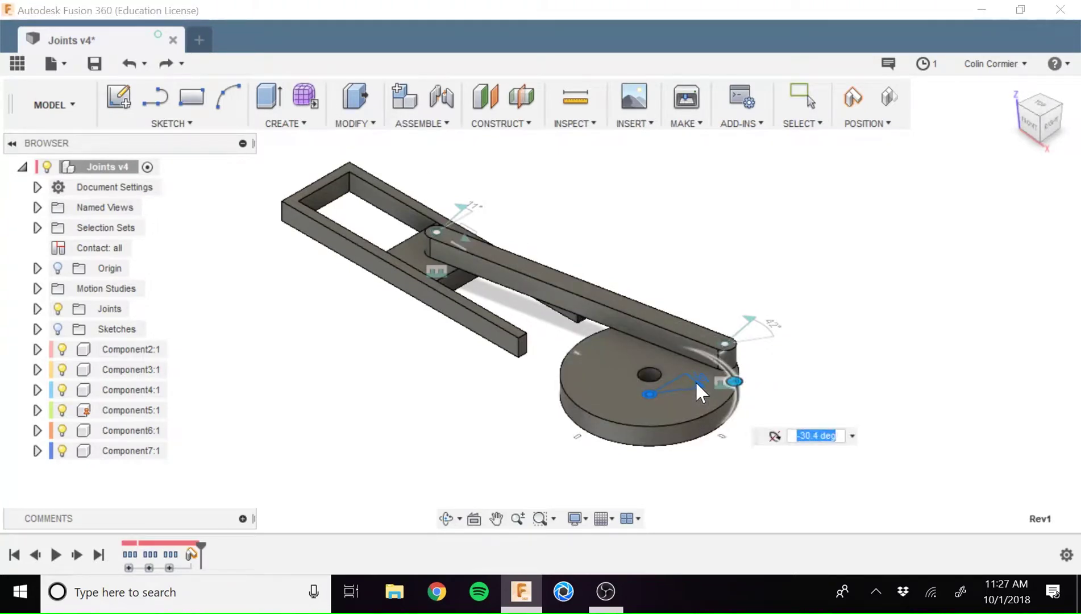
text(10)
key(Return)
key(Escape)
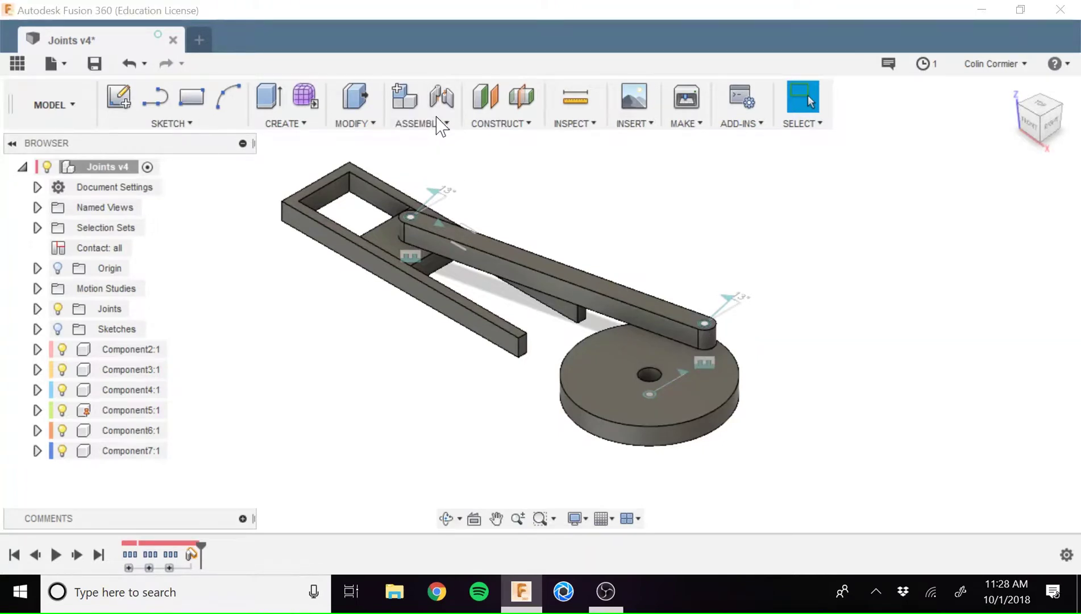
Step: Start a new Motion Study, then enlarge its window and move it clear of the disk
click(440, 125)
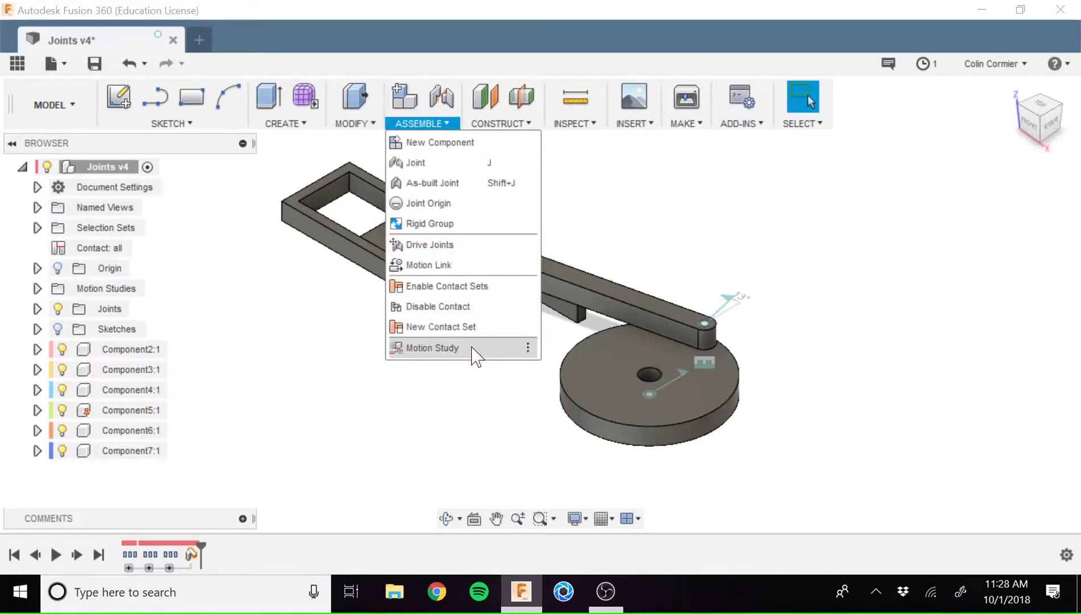
click(443, 348)
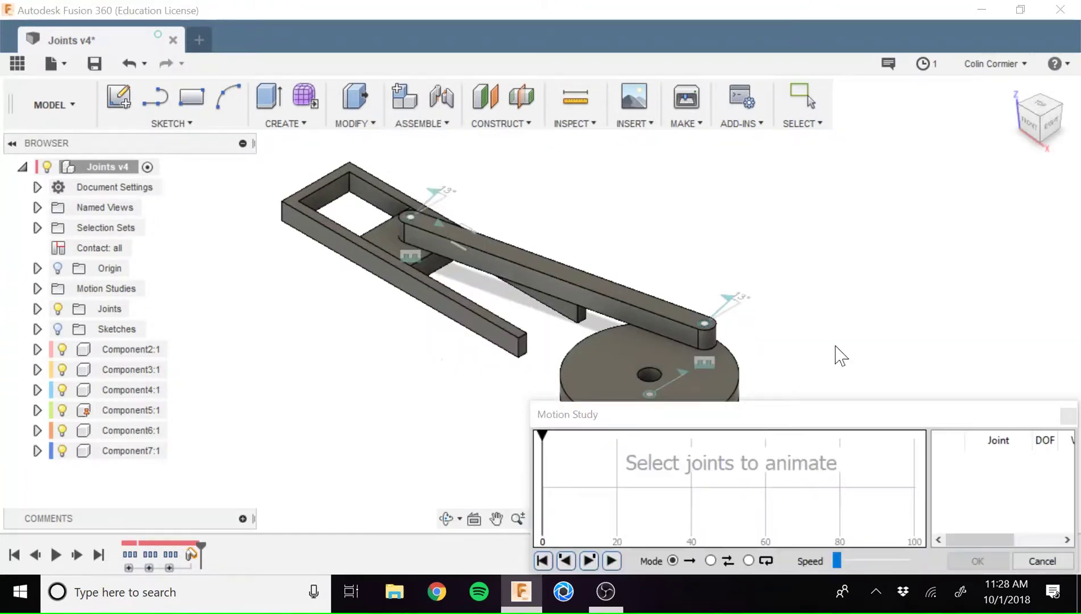
drag(835, 410, 710, 170)
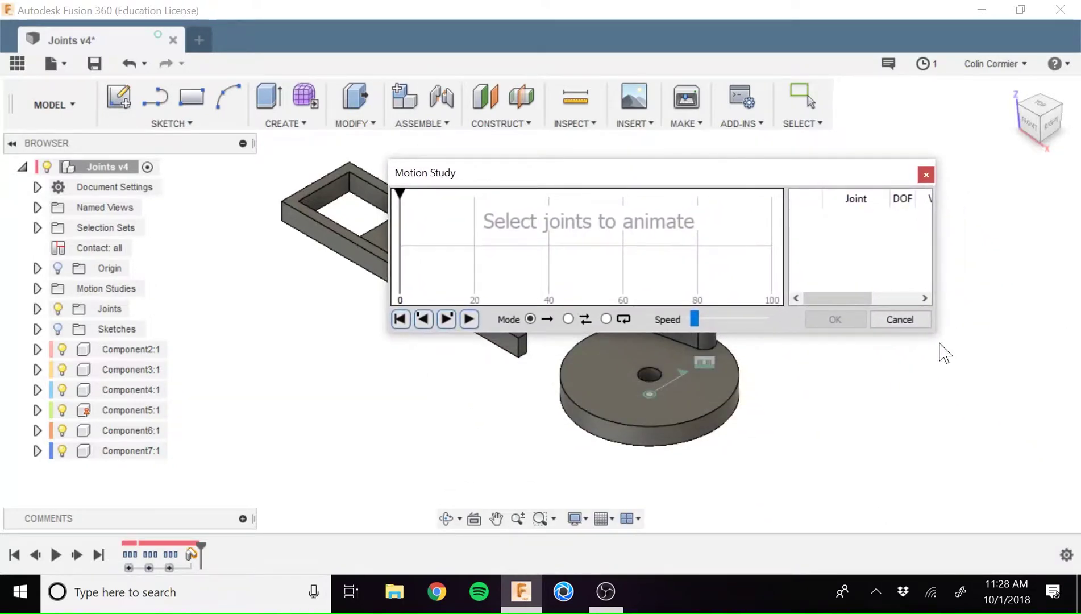
drag(933, 333, 1003, 477)
drag(627, 175, 588, 45)
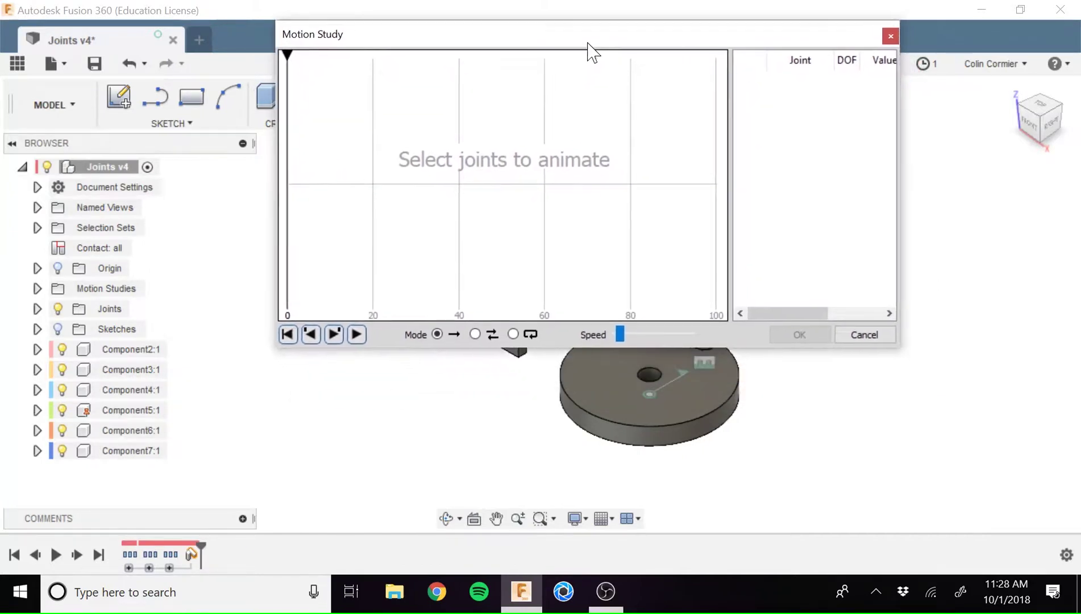
Step: Add the disk's centre revolute joint and the revolute joint between rod and disk to the motion study
click(675, 381)
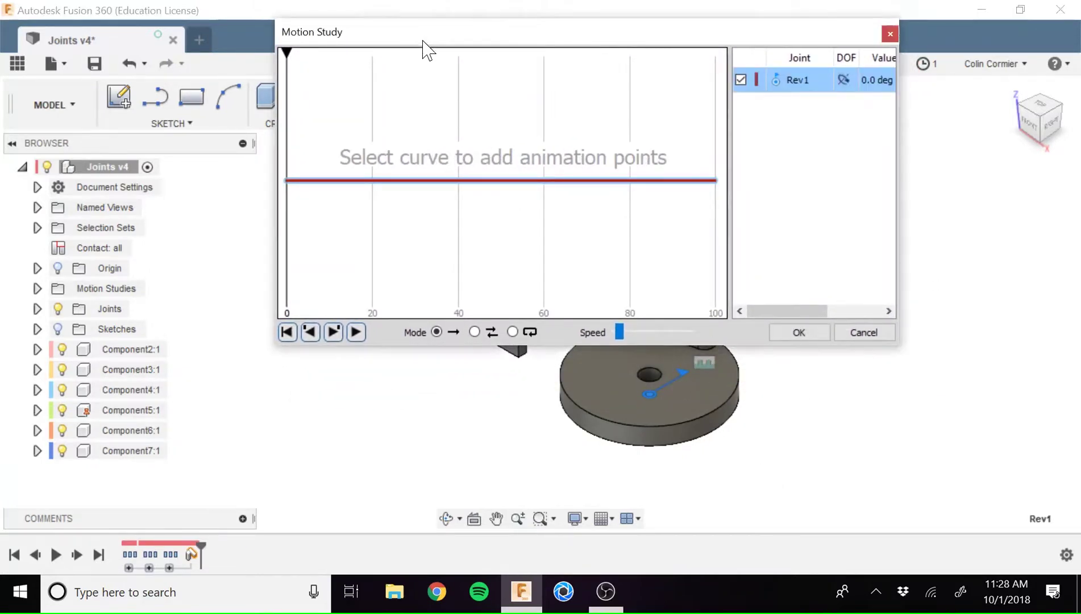
drag(423, 40, 359, 107)
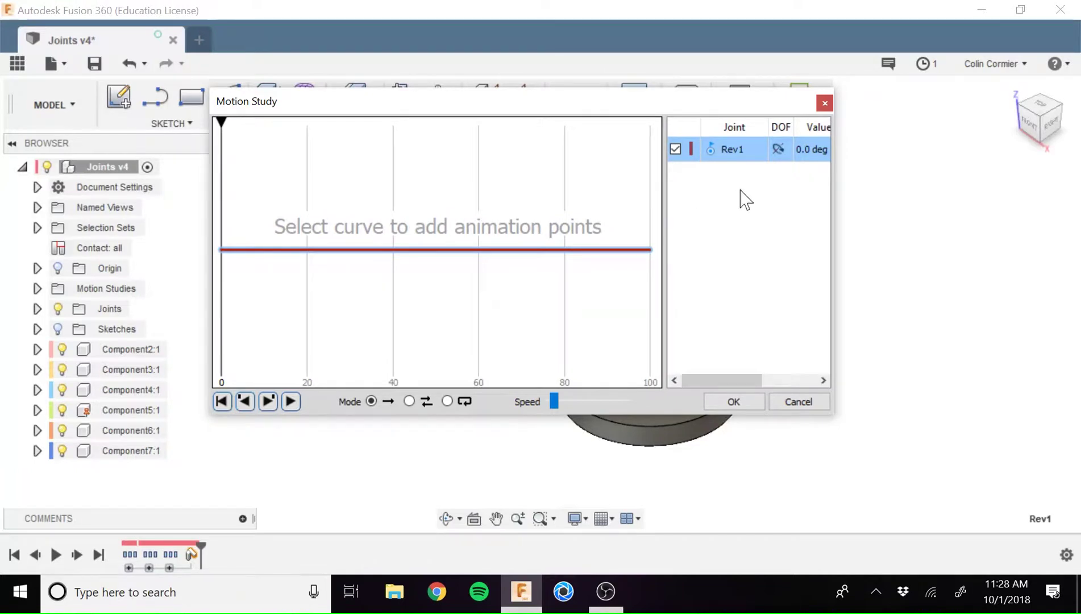
drag(668, 99, 450, 76)
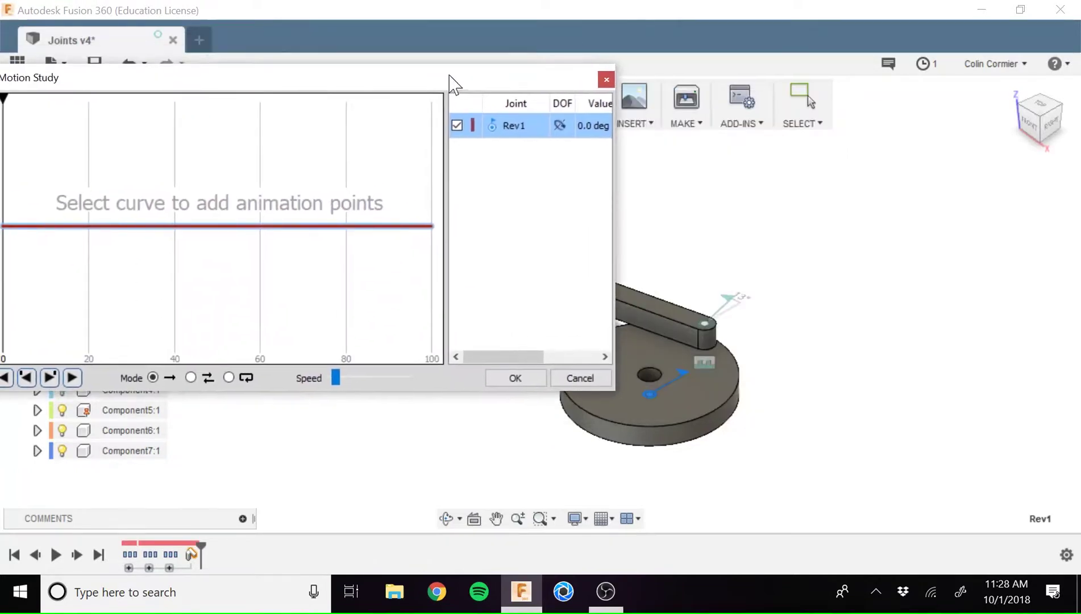
click(737, 313)
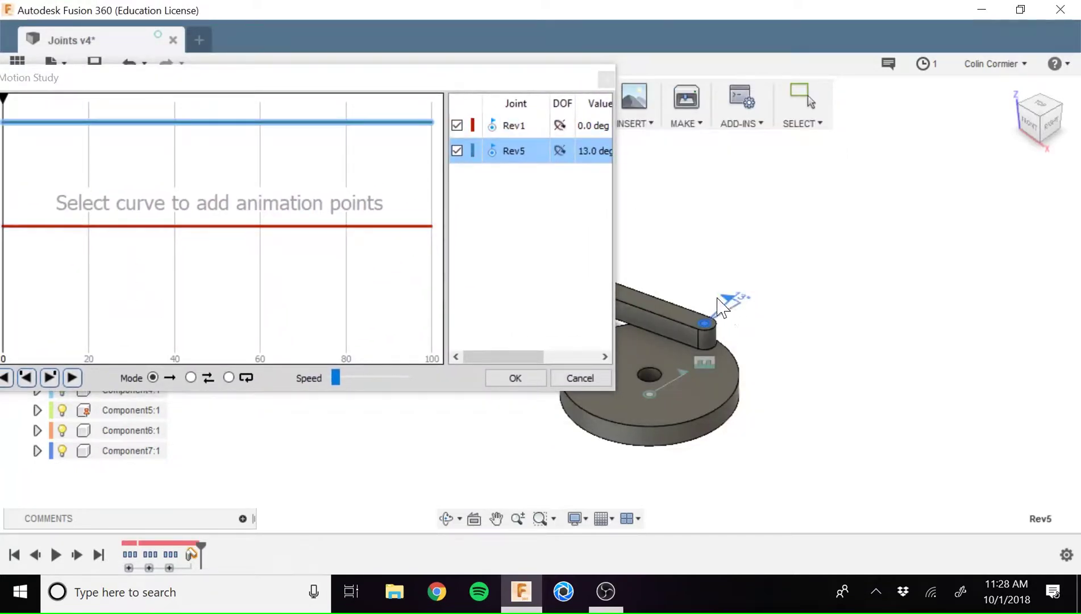
drag(314, 84, 515, 77)
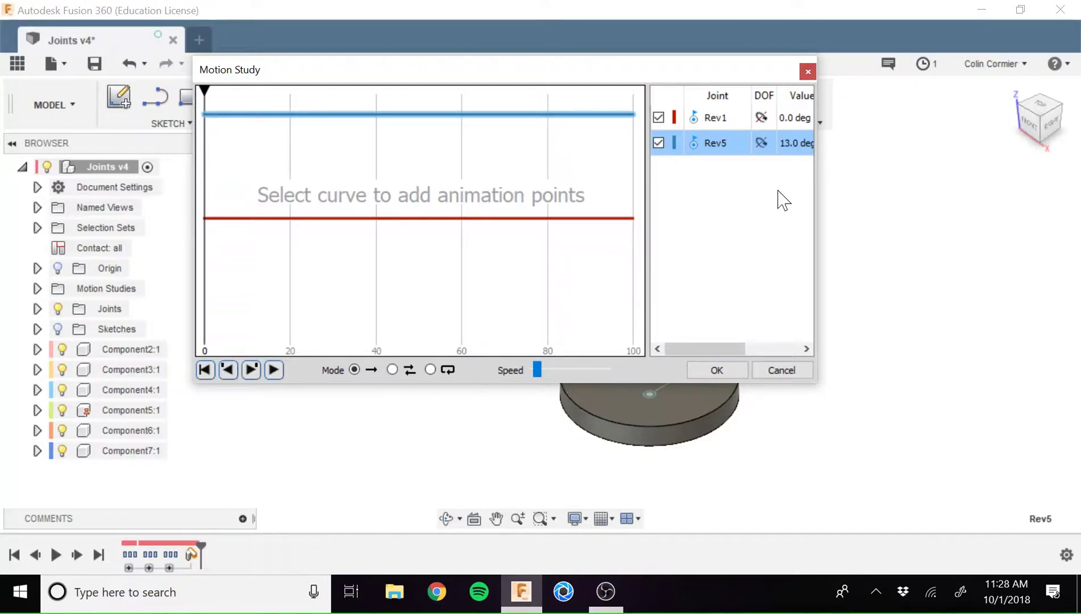
Step: Exclude joint Rev5 from the motion study and make Rev1 the active joint
click(658, 143)
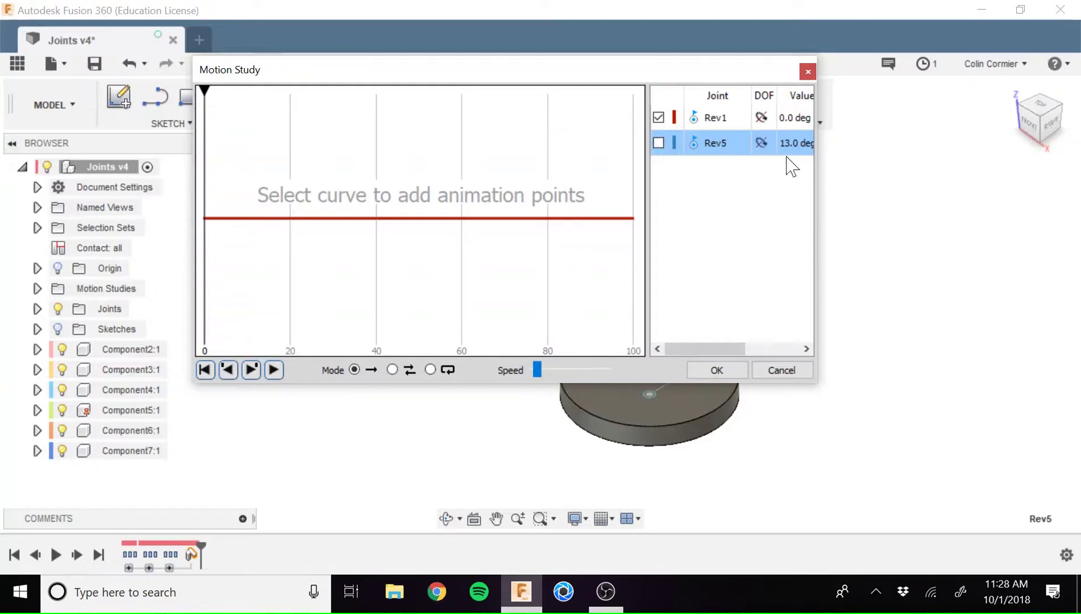
click(719, 115)
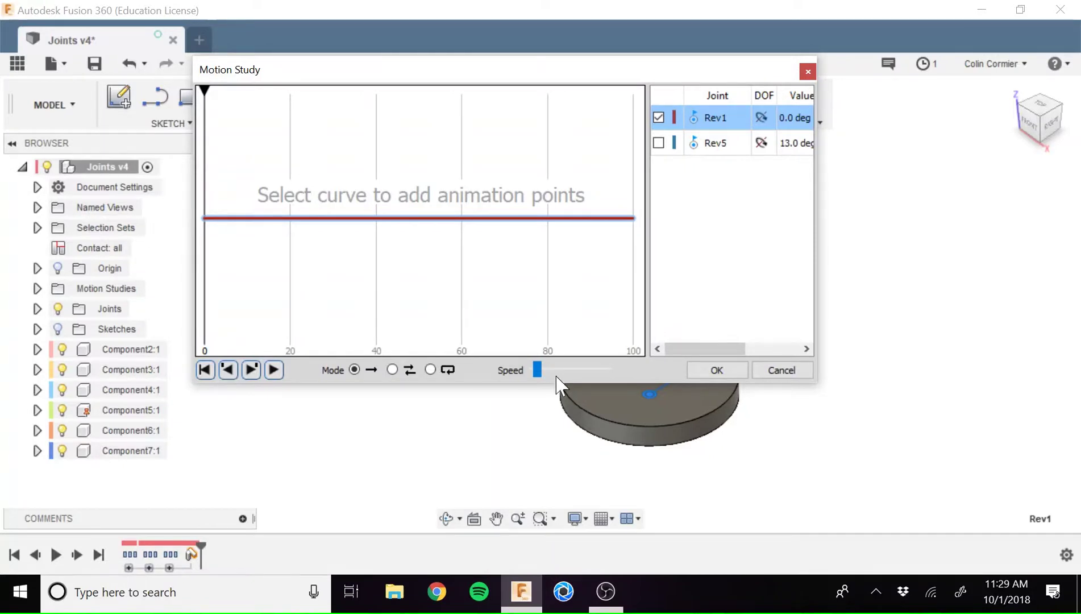
Step: Raise the motion study's playback speed and add an animation point on Rev1 at step 50 with an angle of 180 deg
drag(536, 369, 574, 369)
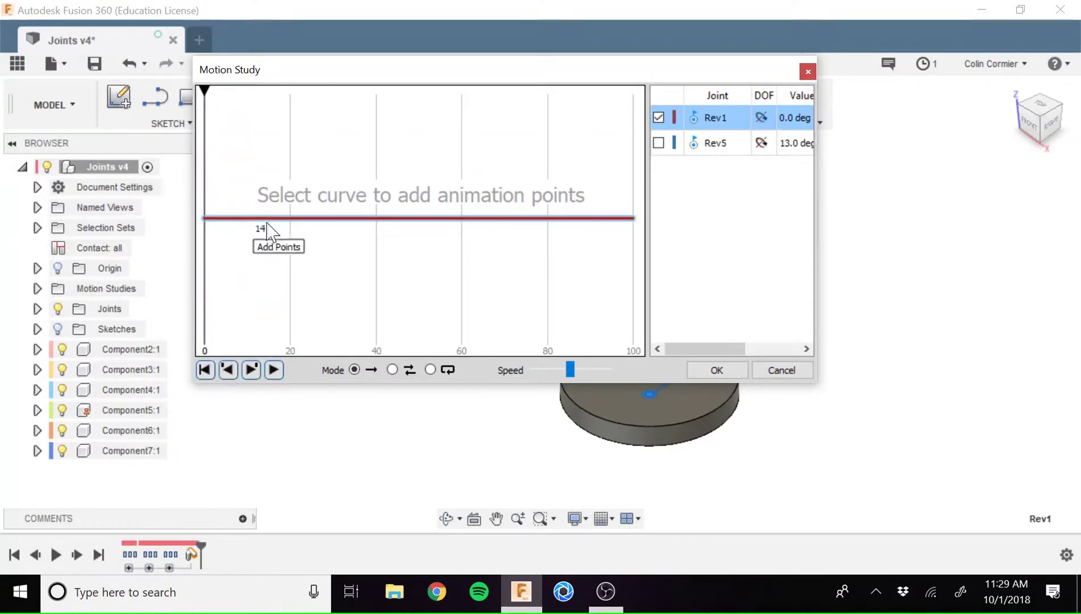
click(419, 218)
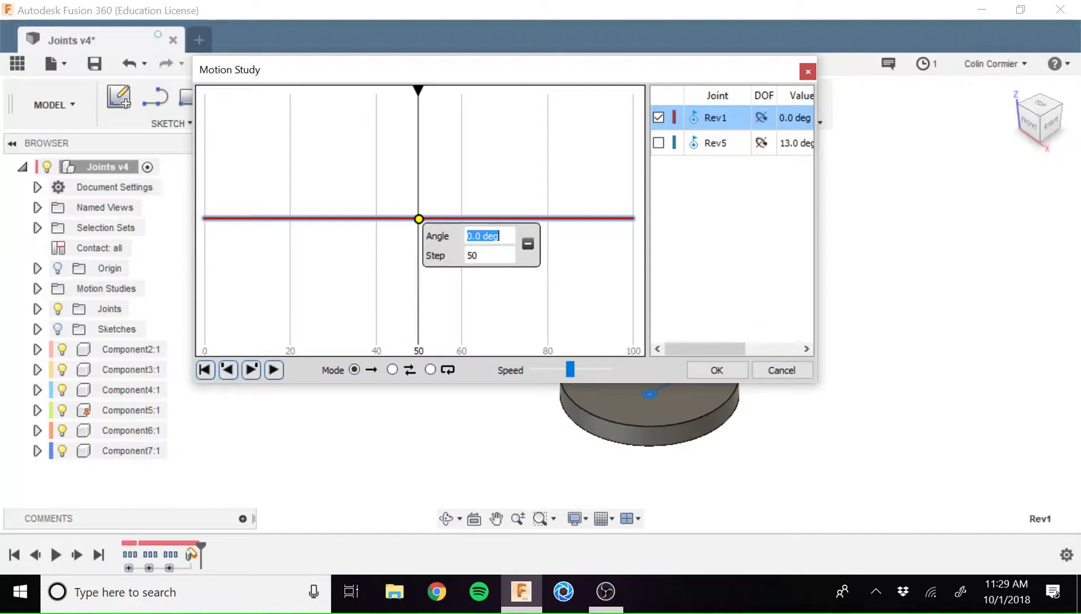
text(180)
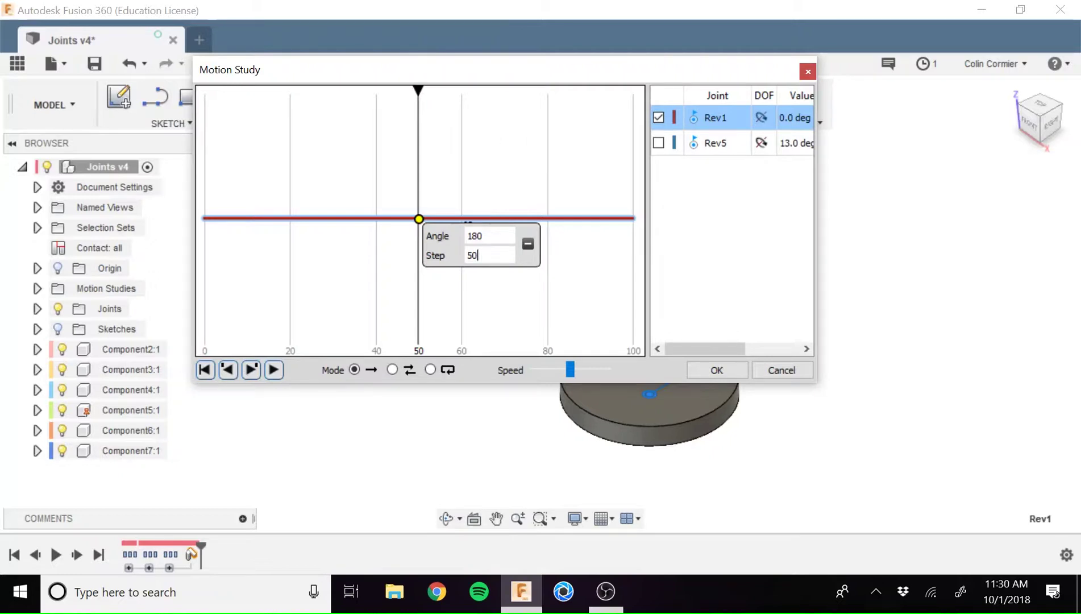
key(Return)
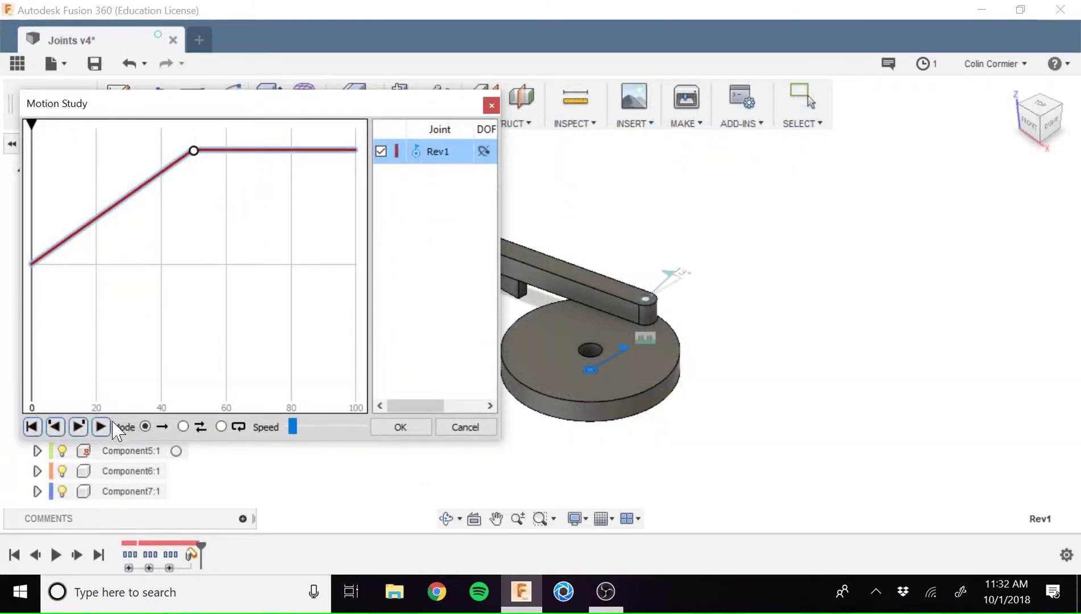
Step: Play the motion study in forward mode, switch playback to loop mode, and play it again
click(102, 426)
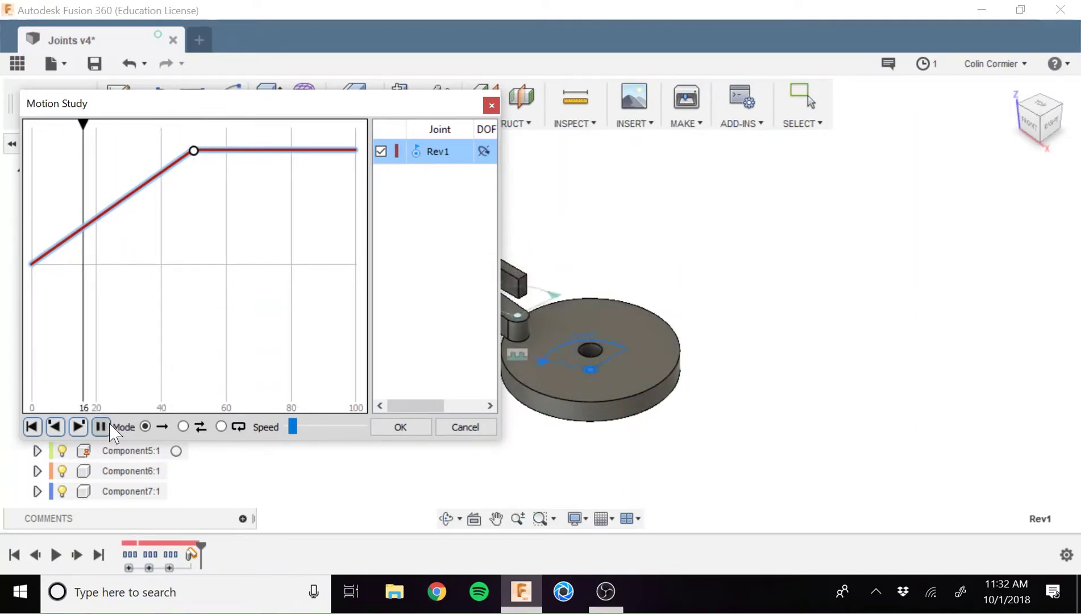
click(110, 427)
click(108, 429)
click(222, 427)
click(101, 427)
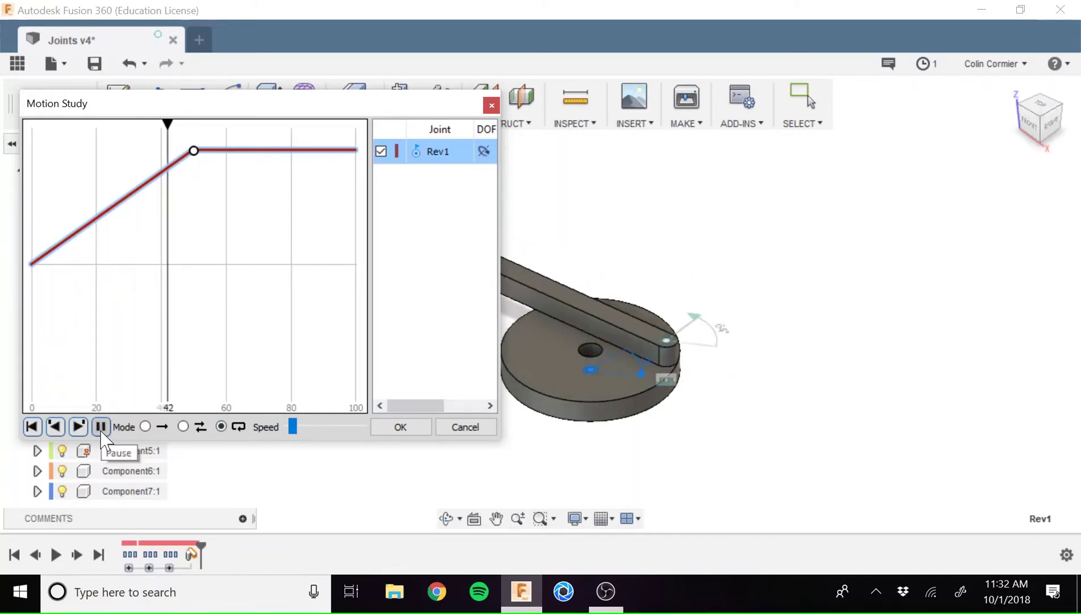
click(102, 430)
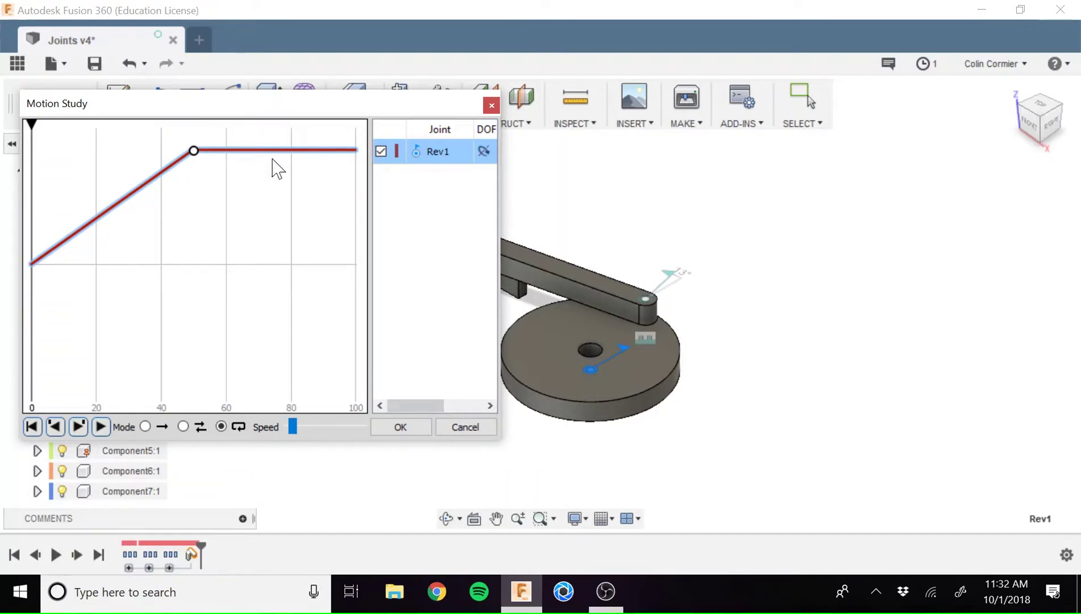
Step: Try an animation point of 180 deg at step 75 on the Rev1 curve and play back the motion
click(274, 152)
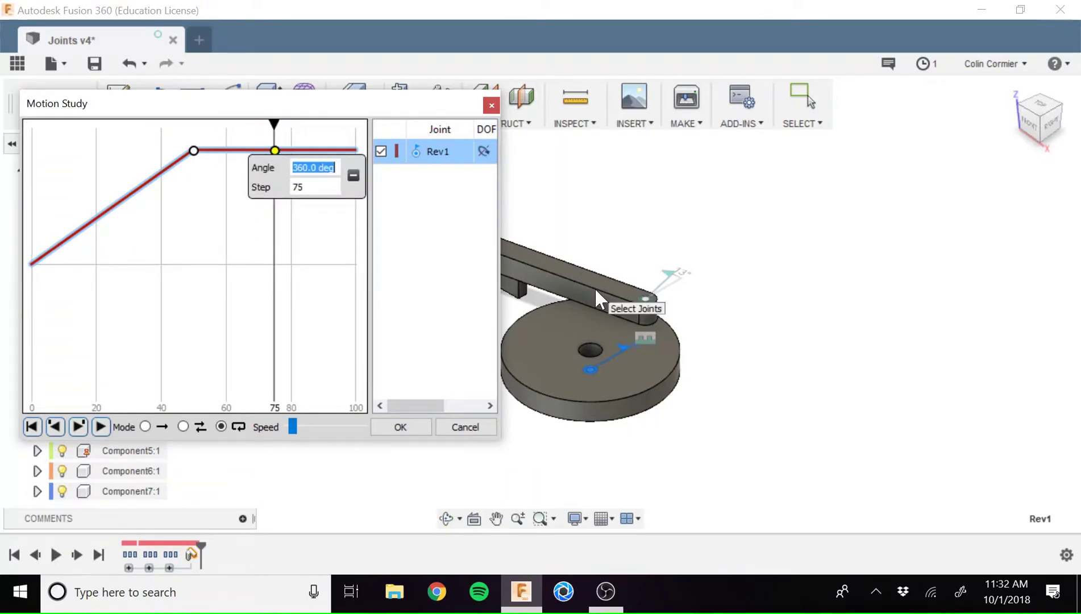
text(180)
key(Return)
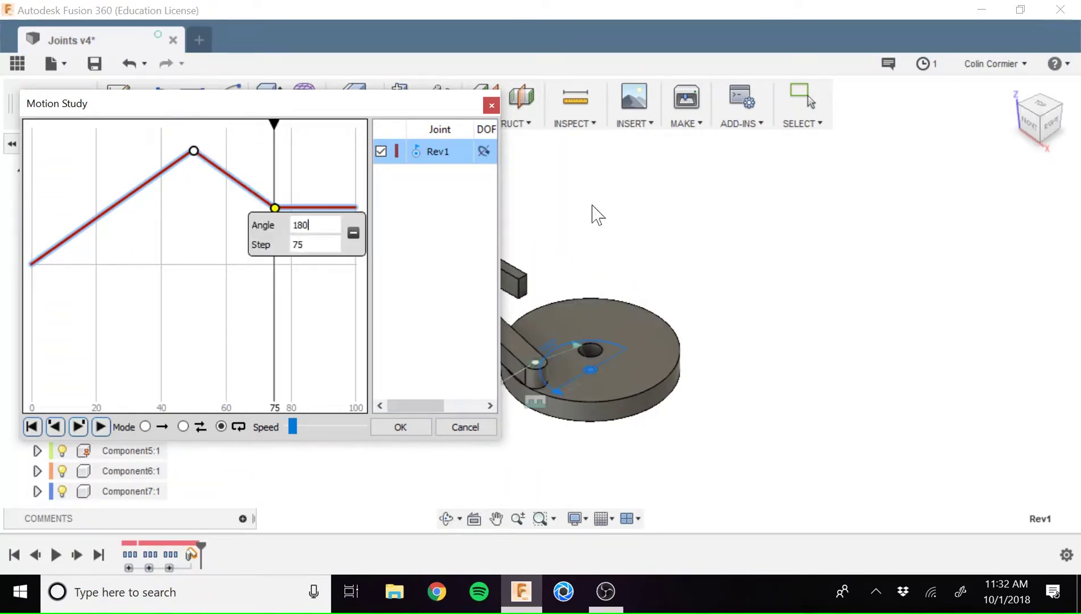
click(101, 426)
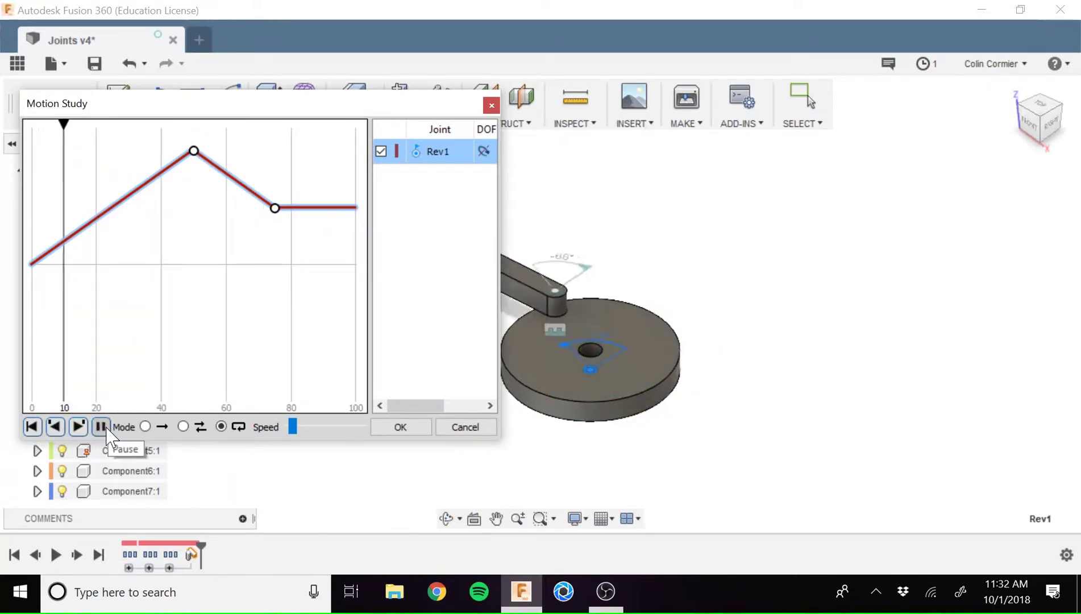
click(108, 429)
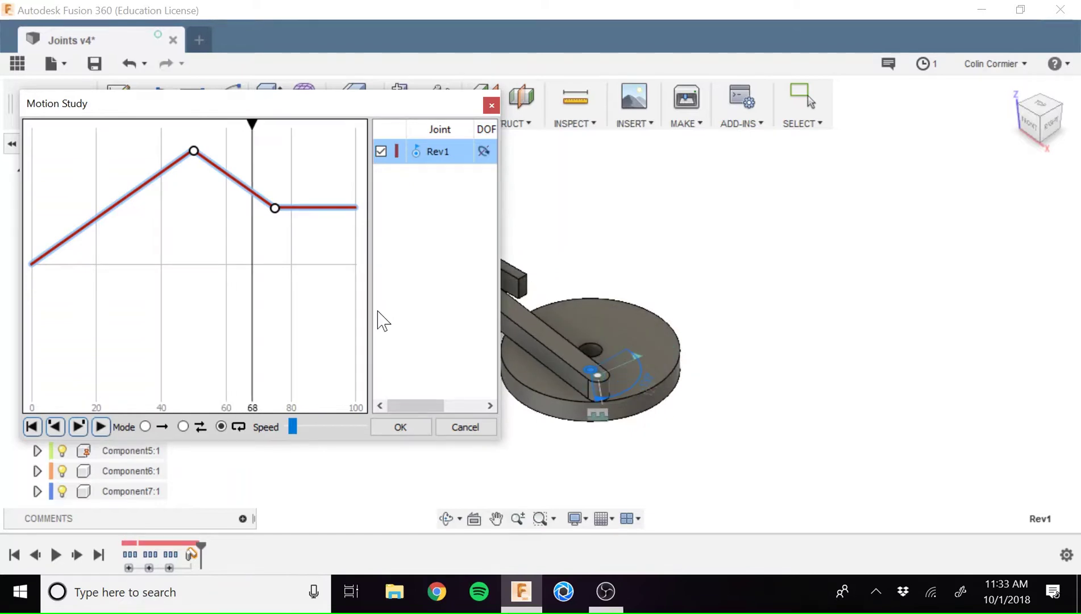
key(Return)
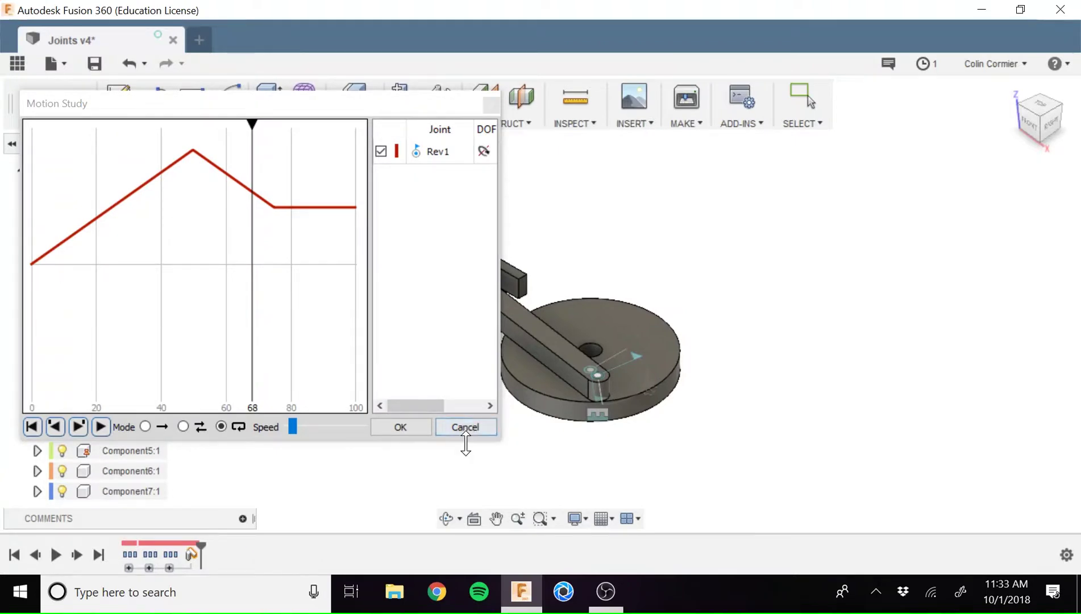
click(465, 427)
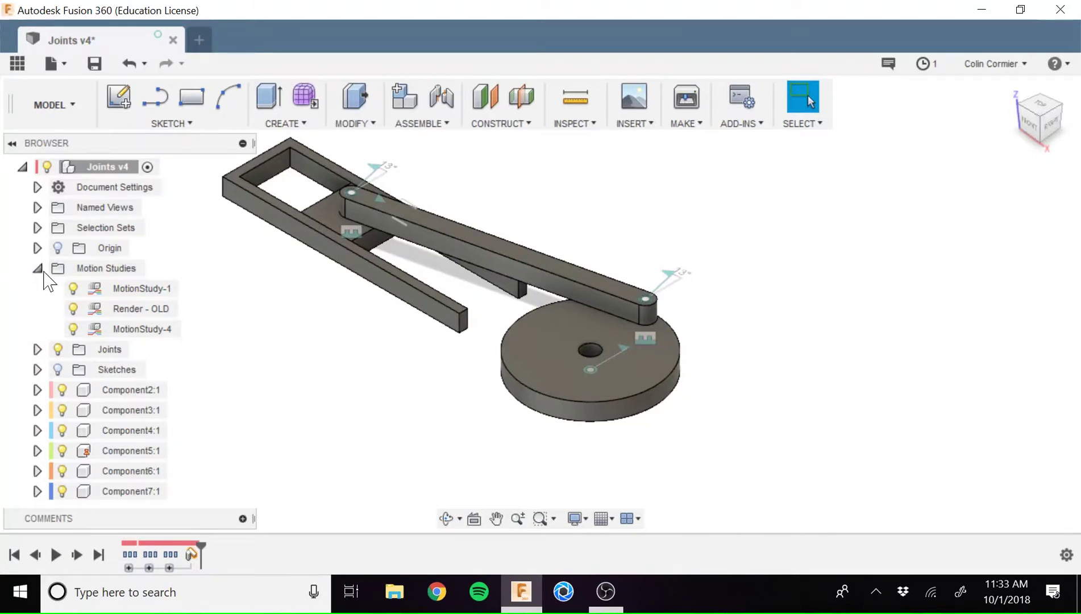
Step: Rename the motion study "Render - OLD" to "Render"
click(37, 268)
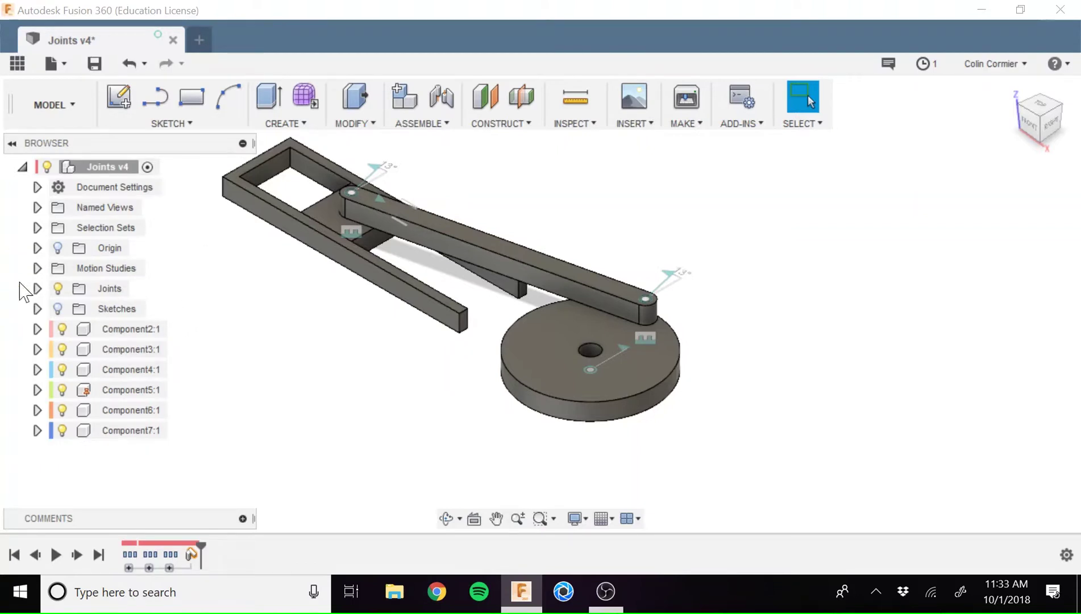
click(37, 268)
click(163, 310)
right_click(161, 309)
double_click(154, 308)
click(172, 308)
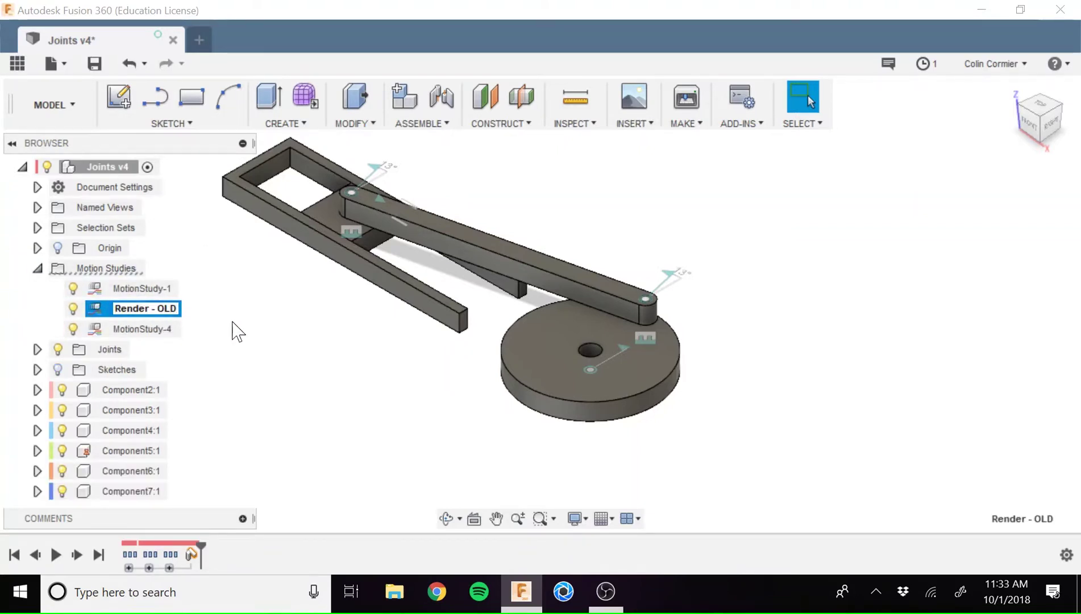
key(BackSpace)
key(BackSpace)
key(Return)
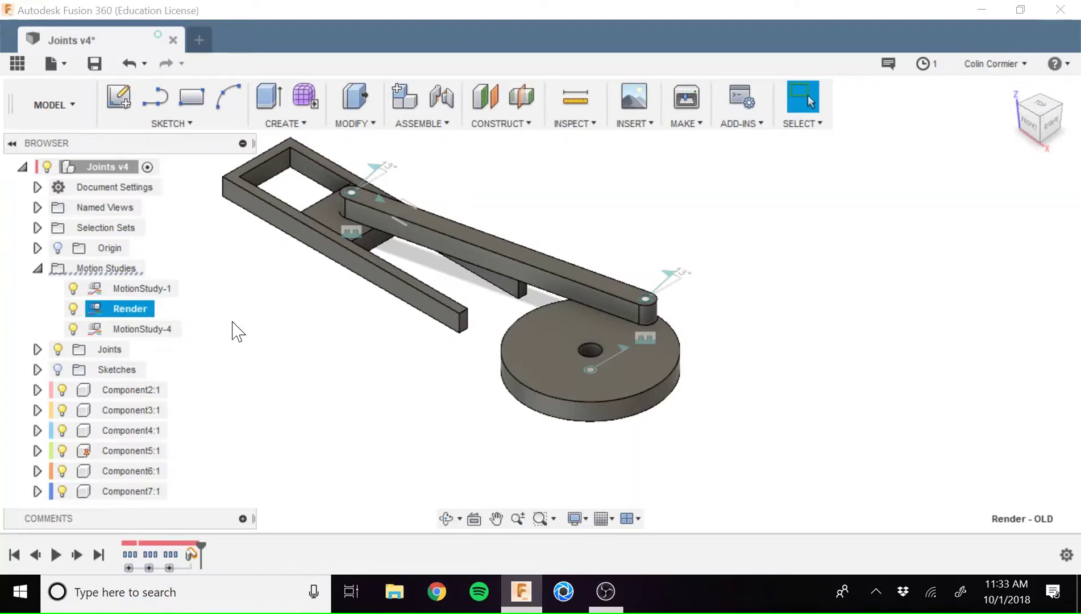
click(301, 382)
click(38, 269)
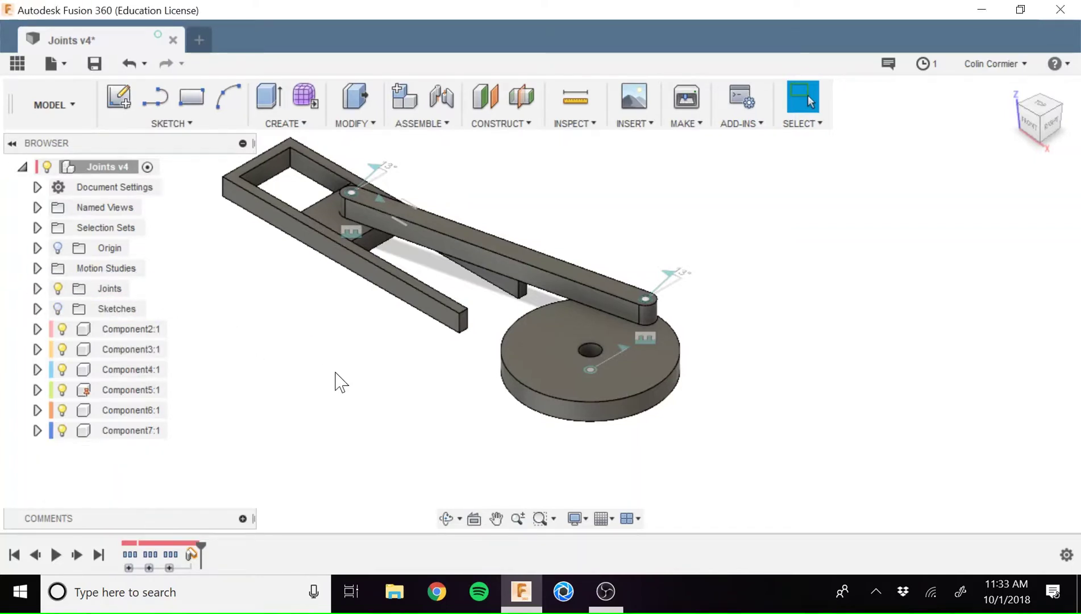
Step: Switch to the Render workspace and list the design's motion studies in the browser
middle_drag(647, 366, 685, 302)
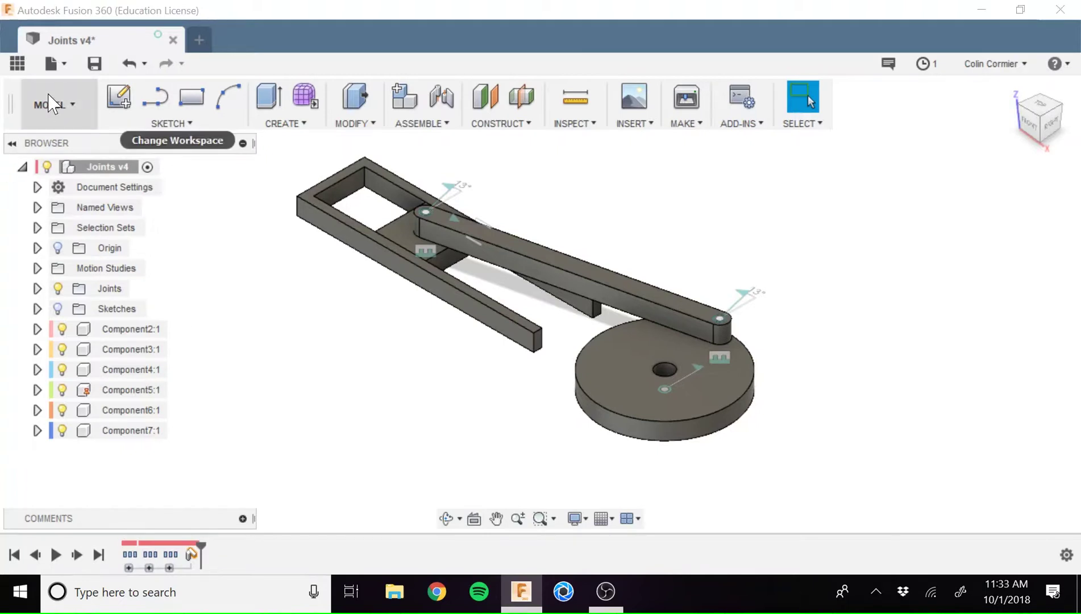
click(53, 105)
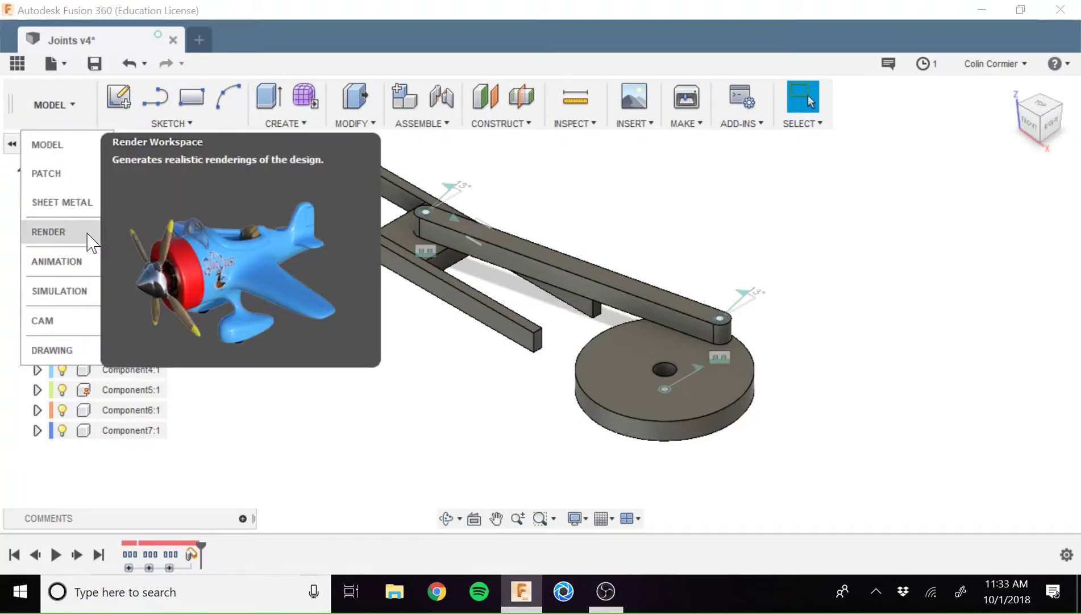
click(90, 242)
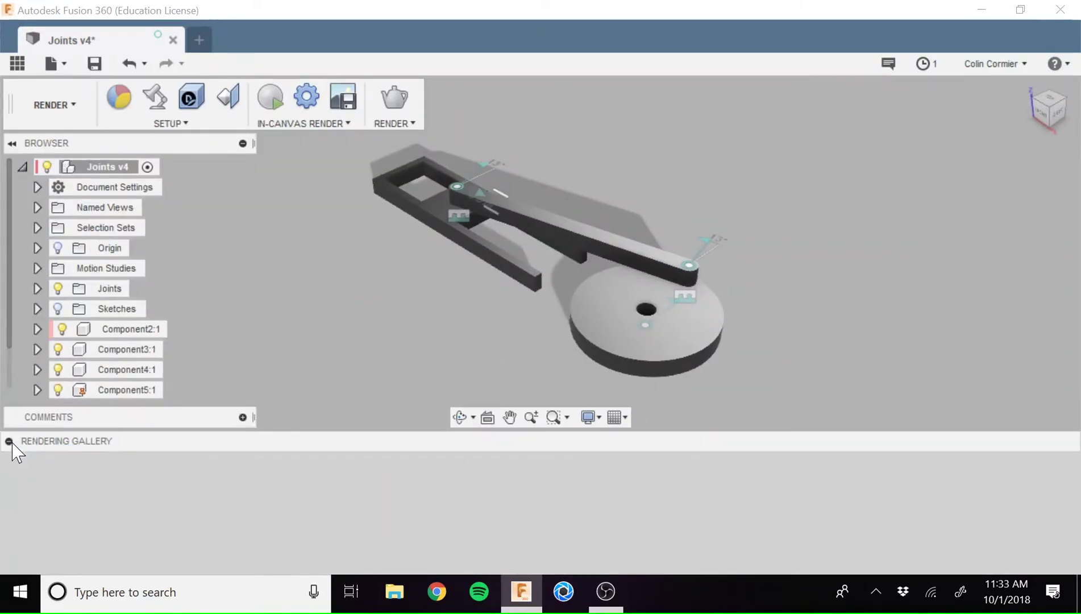
click(55, 105)
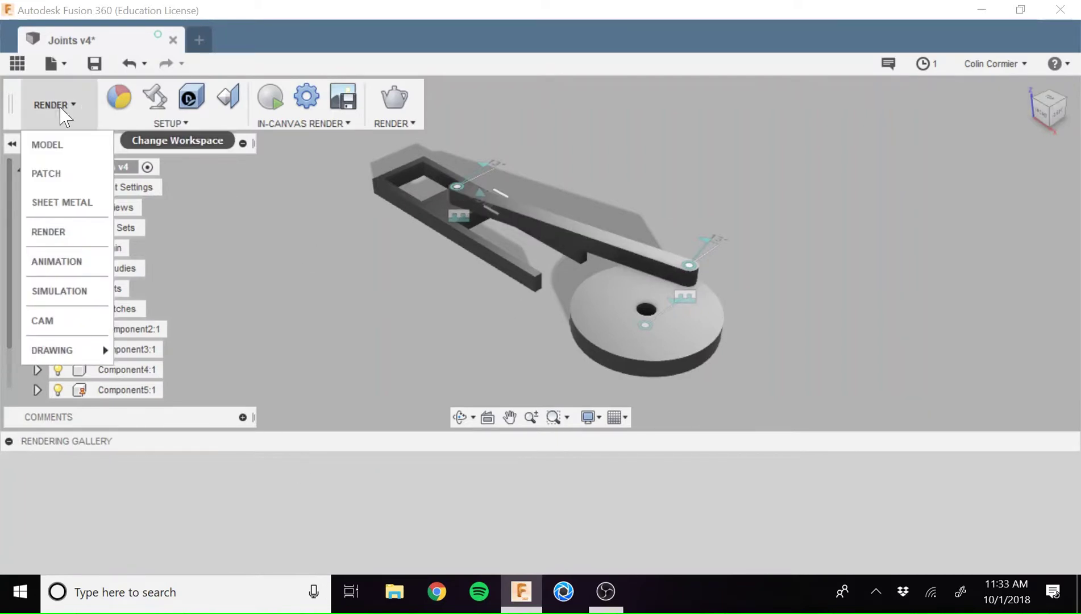
click(642, 111)
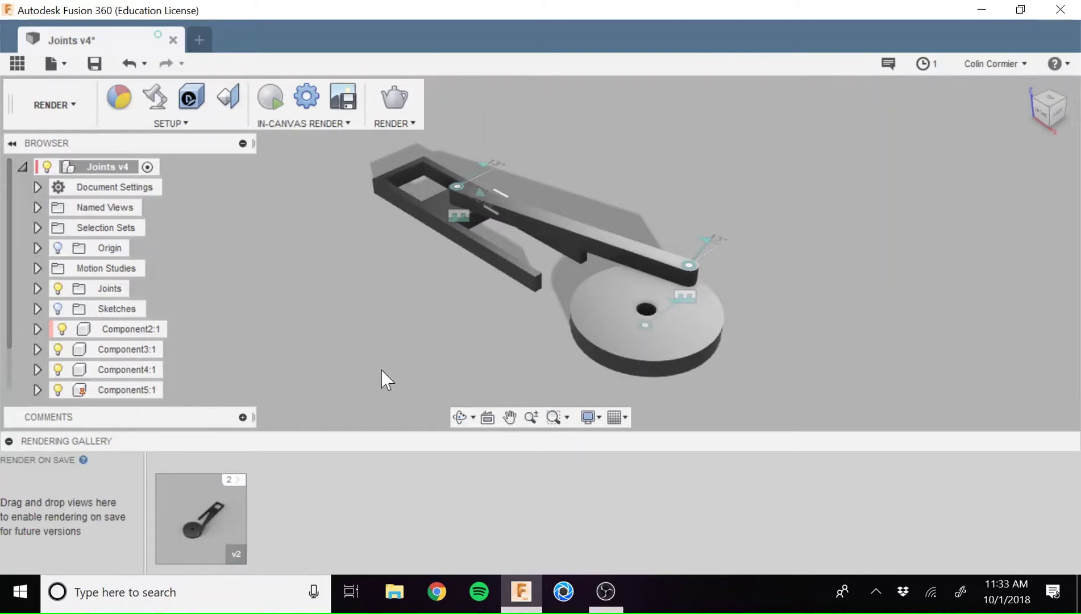
click(111, 288)
click(37, 267)
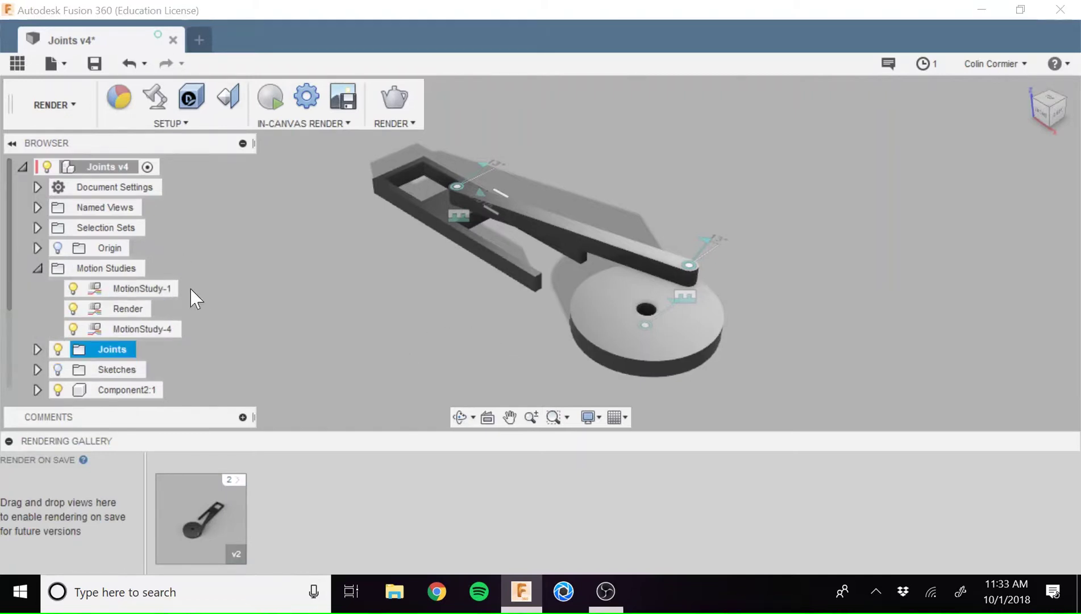
click(415, 338)
middle_drag(415, 338, 439, 284)
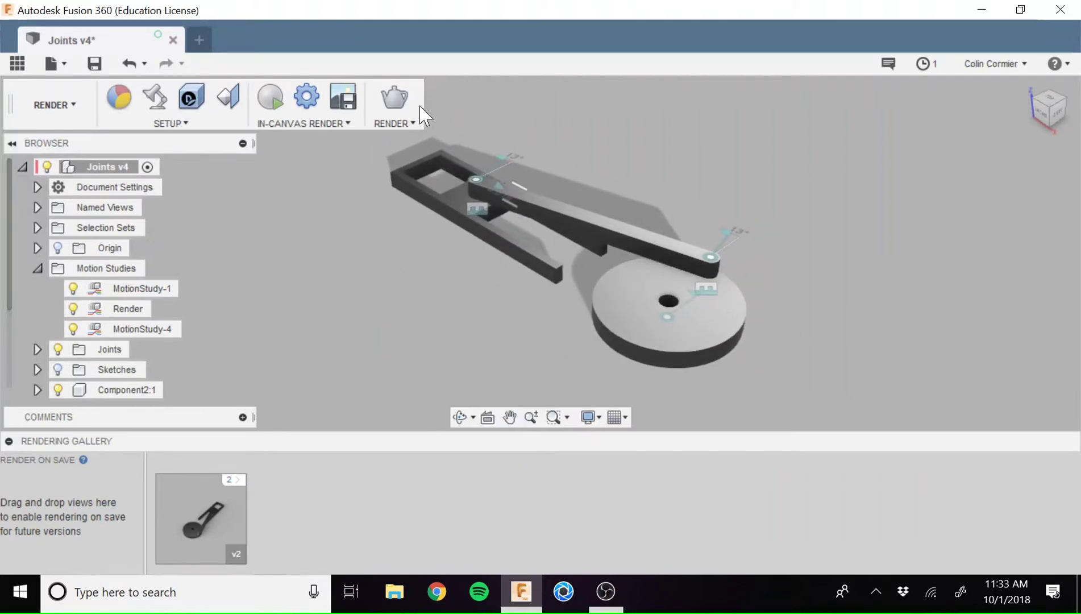
Step: Open the render settings and examine the video resolution presets
click(393, 102)
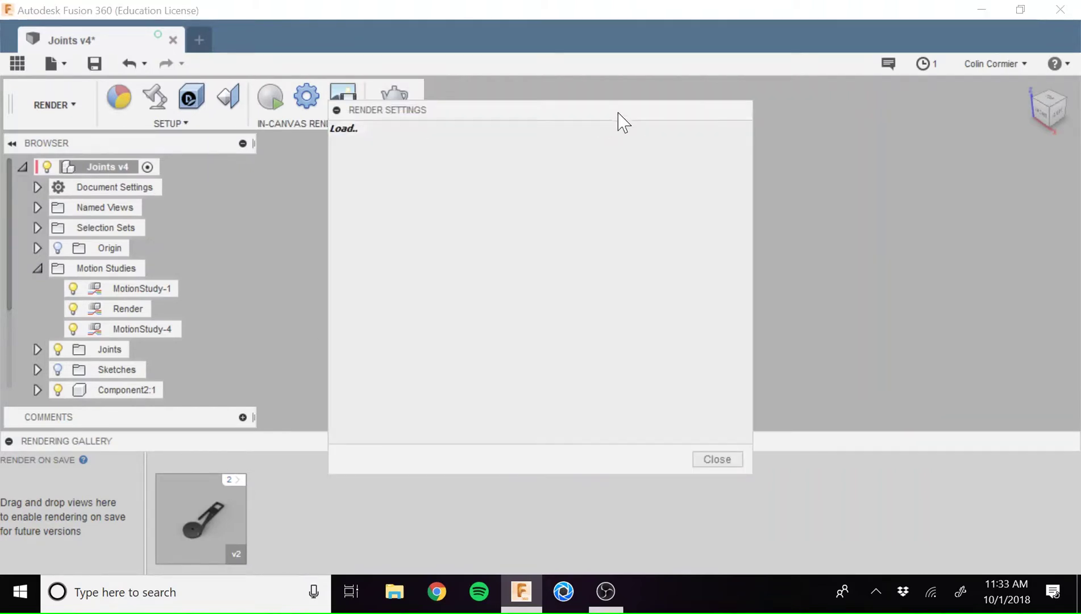
drag(534, 107, 639, 108)
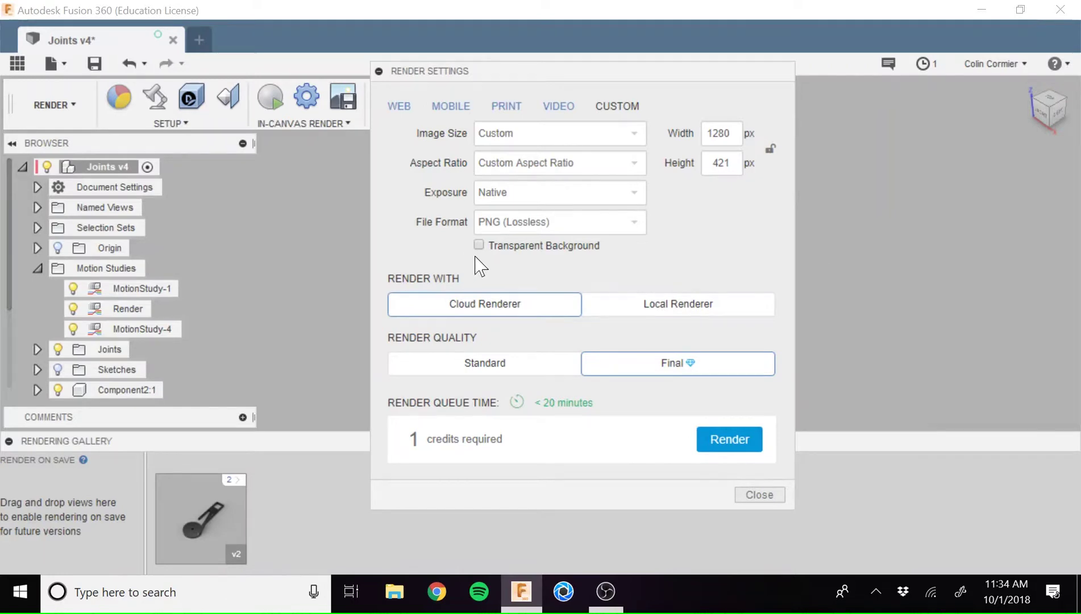
click(560, 108)
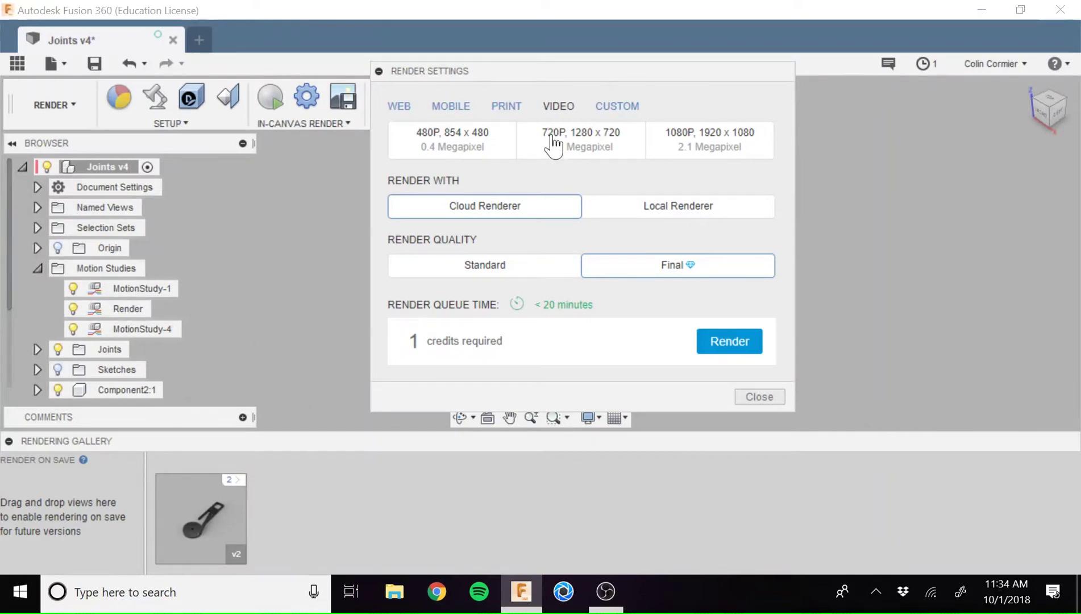
click(761, 396)
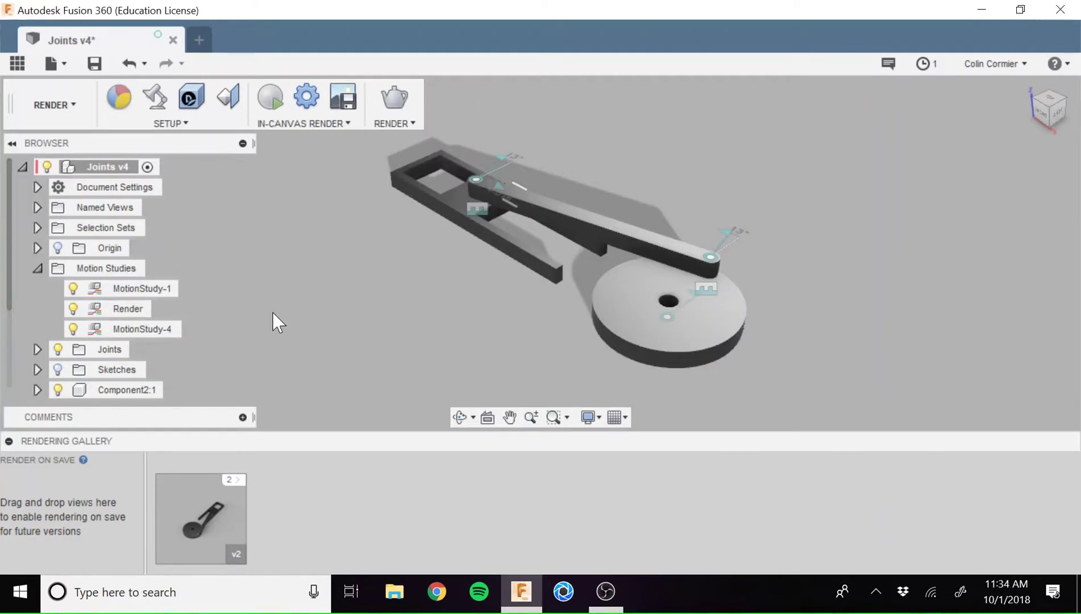
Step: Try the Standard render quality for the cloud renderer in the render settings
click(393, 97)
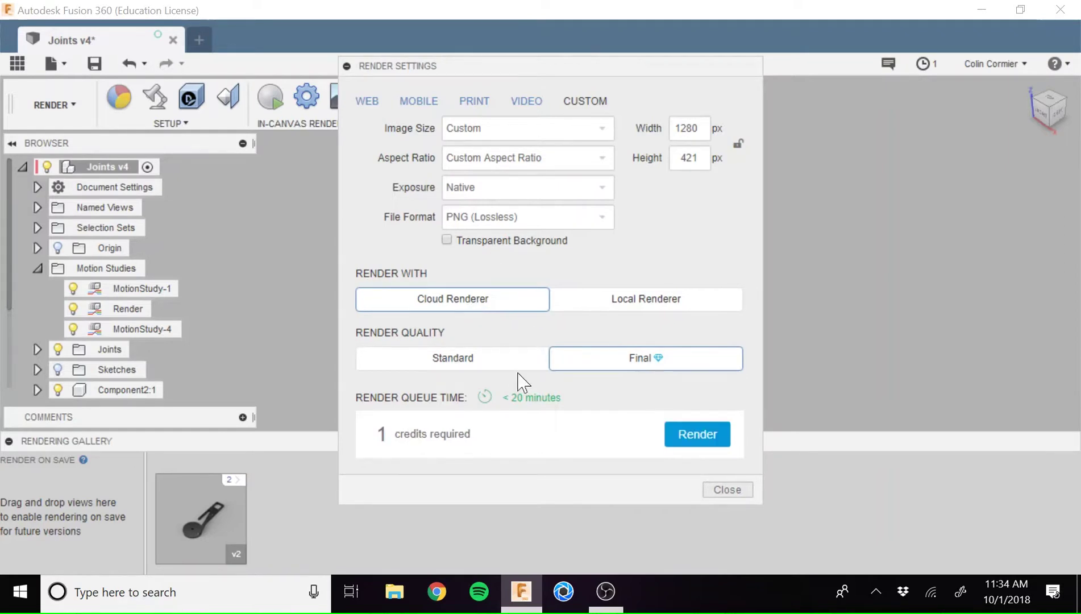
click(475, 368)
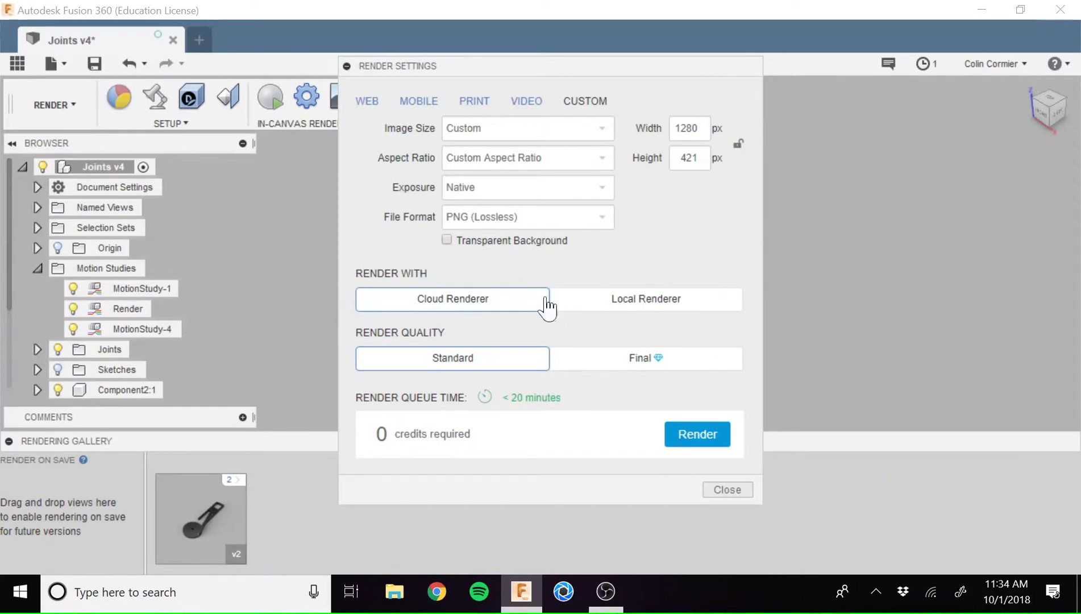
click(728, 490)
Step: Expand the render stack in the rendering gallery and view the v1 rendering enlarged
click(237, 481)
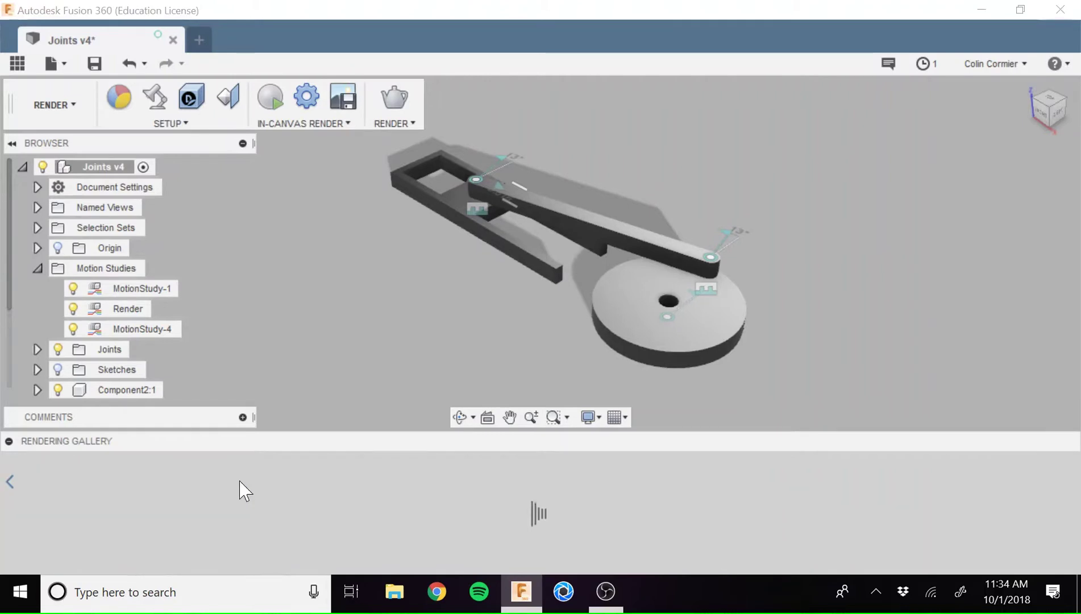
mouse_move(205, 530)
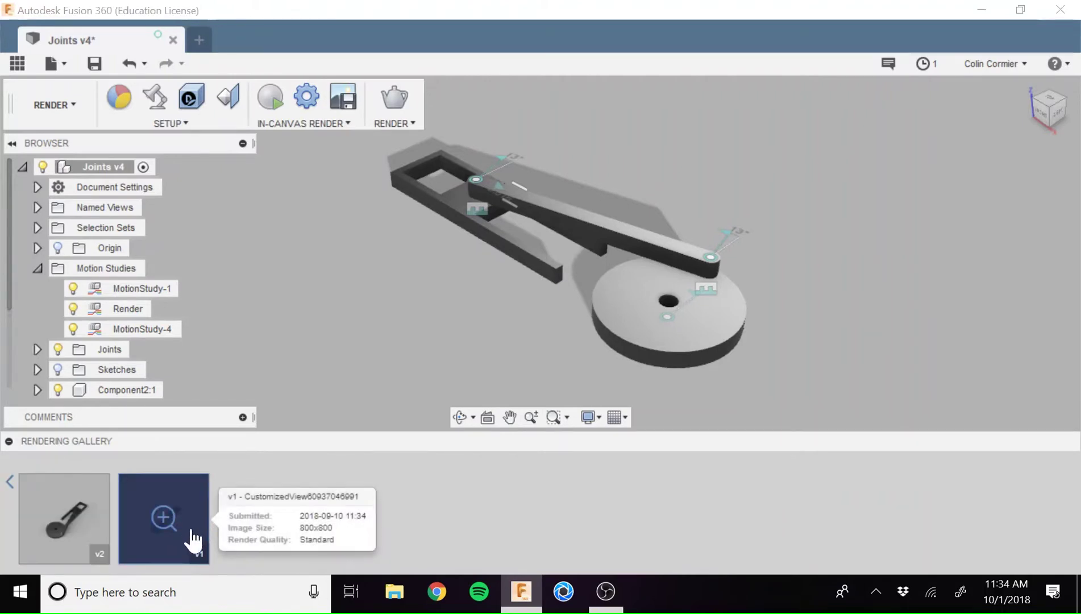
click(161, 520)
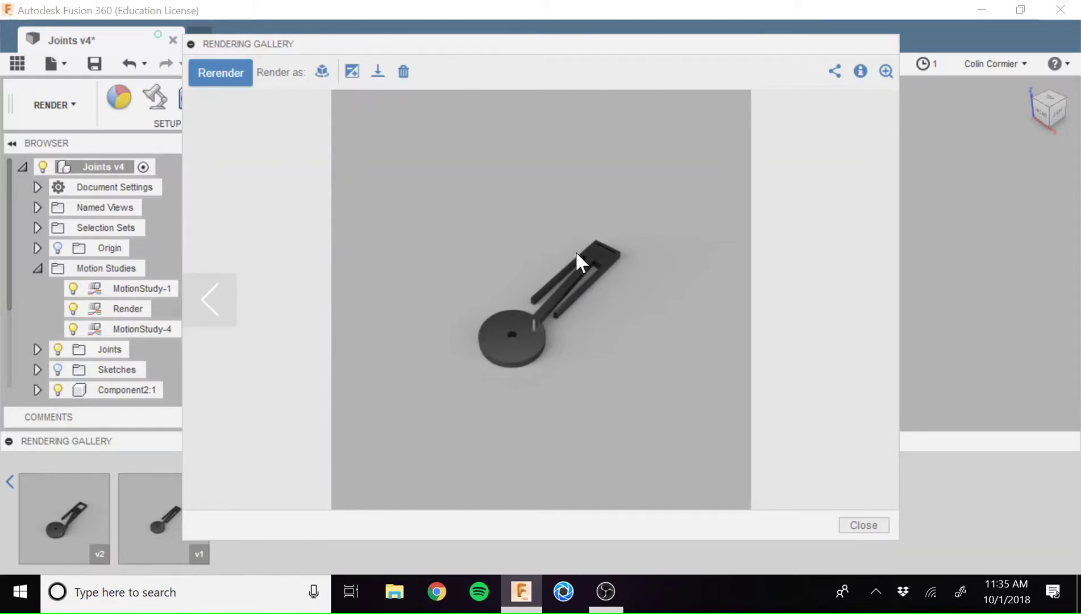
Step: Examine the rerender settings of the v1 still image, including its aspect ratio options
click(241, 79)
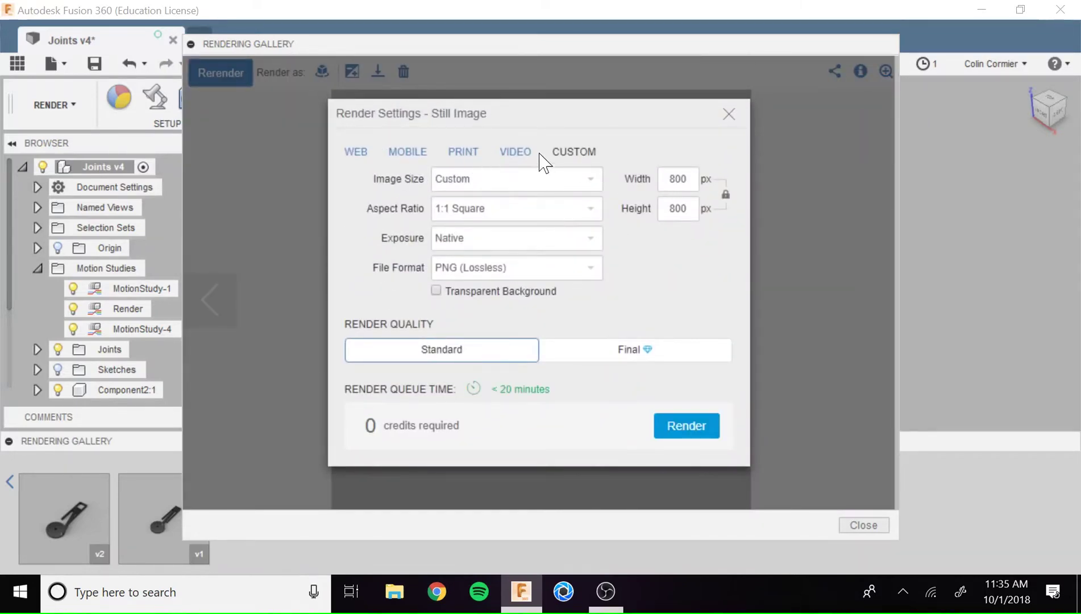
click(496, 218)
click(512, 213)
click(728, 116)
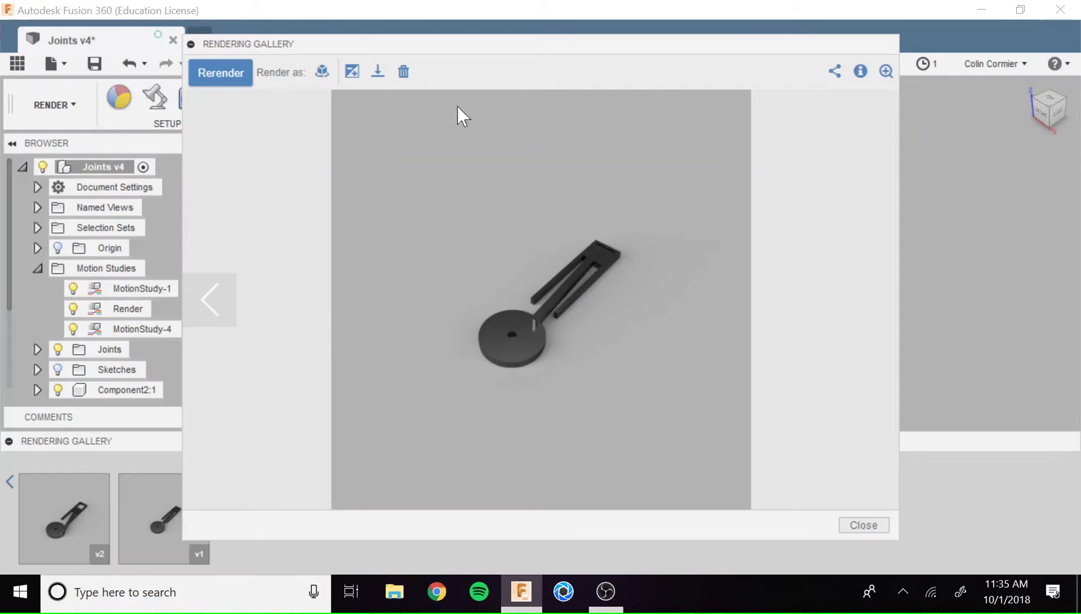
Step: View the v2 rendering enlarged and examine which motion studies its motion study render settings offer
click(847, 525)
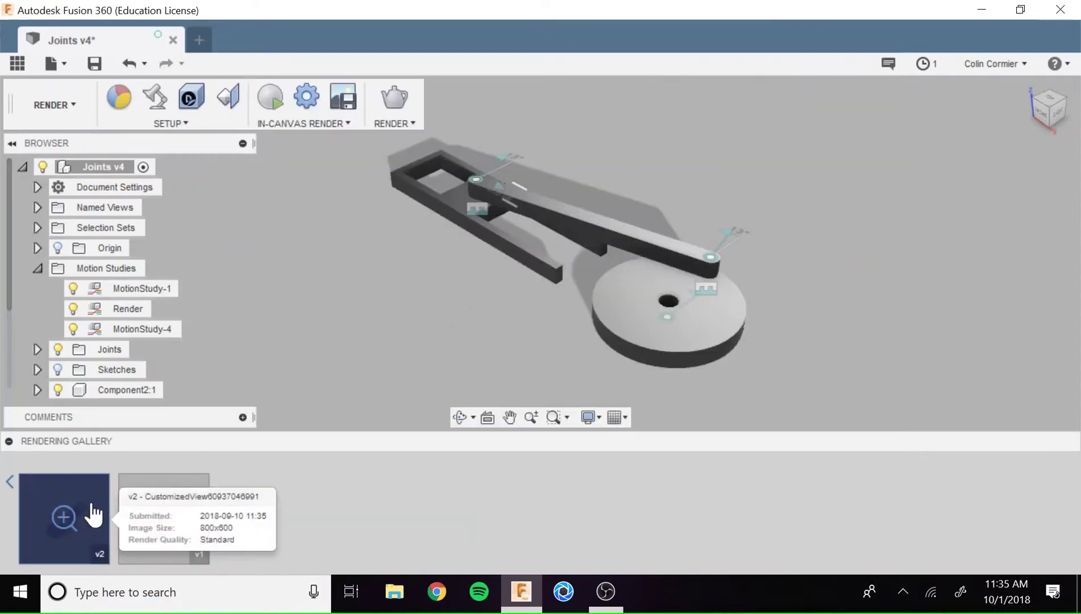
click(78, 523)
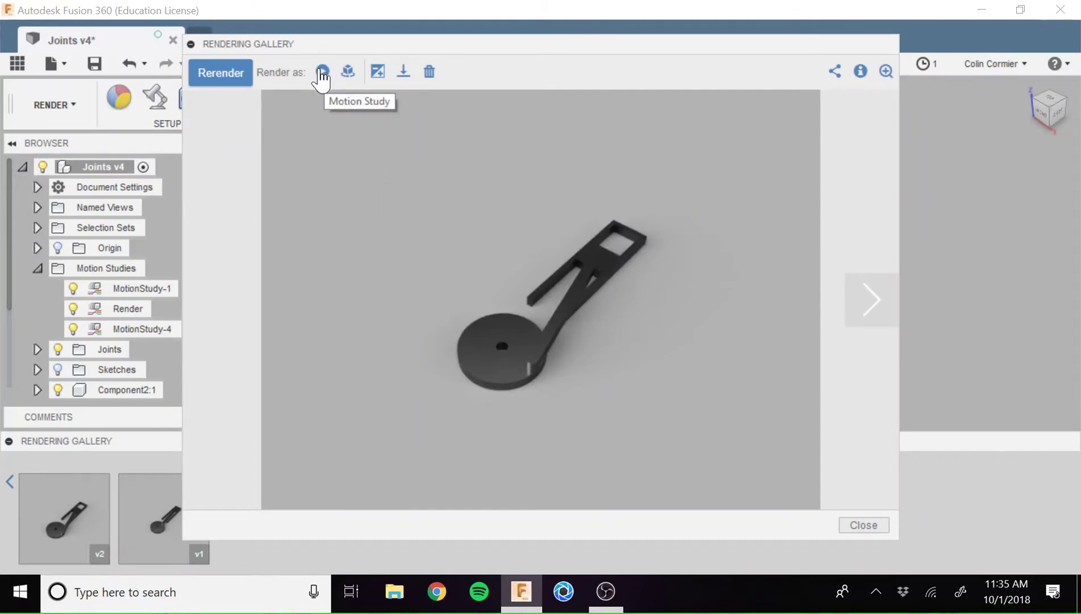
click(322, 71)
click(603, 224)
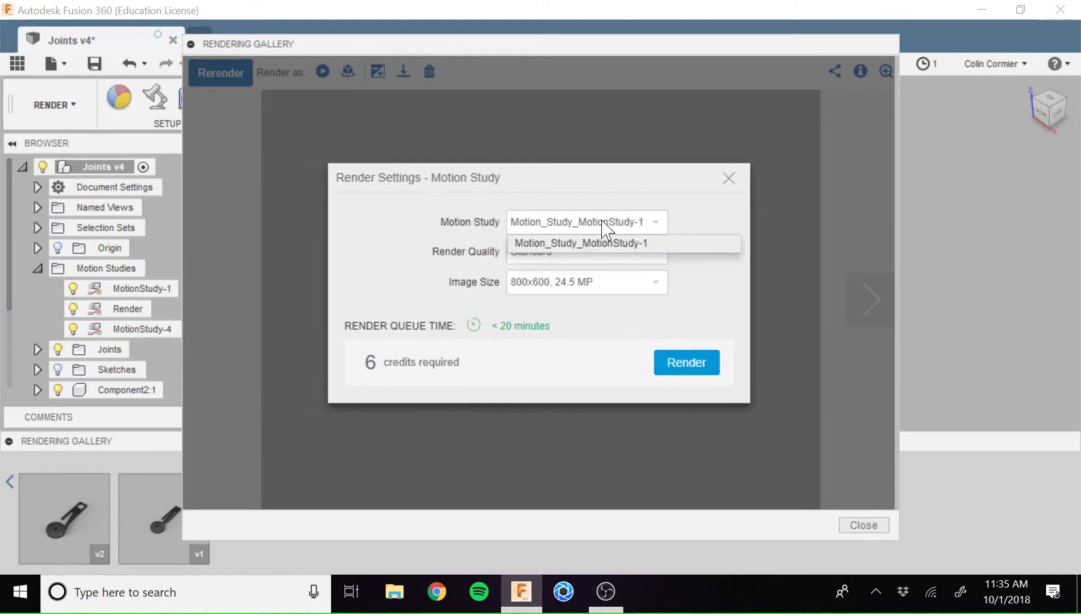
click(612, 222)
click(632, 226)
click(540, 256)
click(553, 227)
click(552, 227)
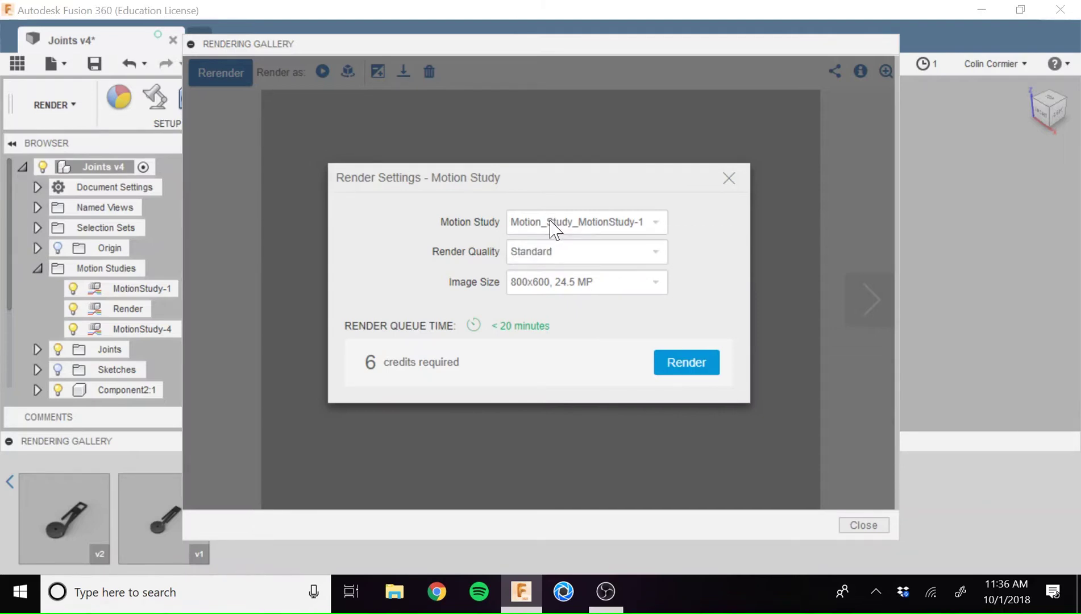
click(731, 182)
click(863, 524)
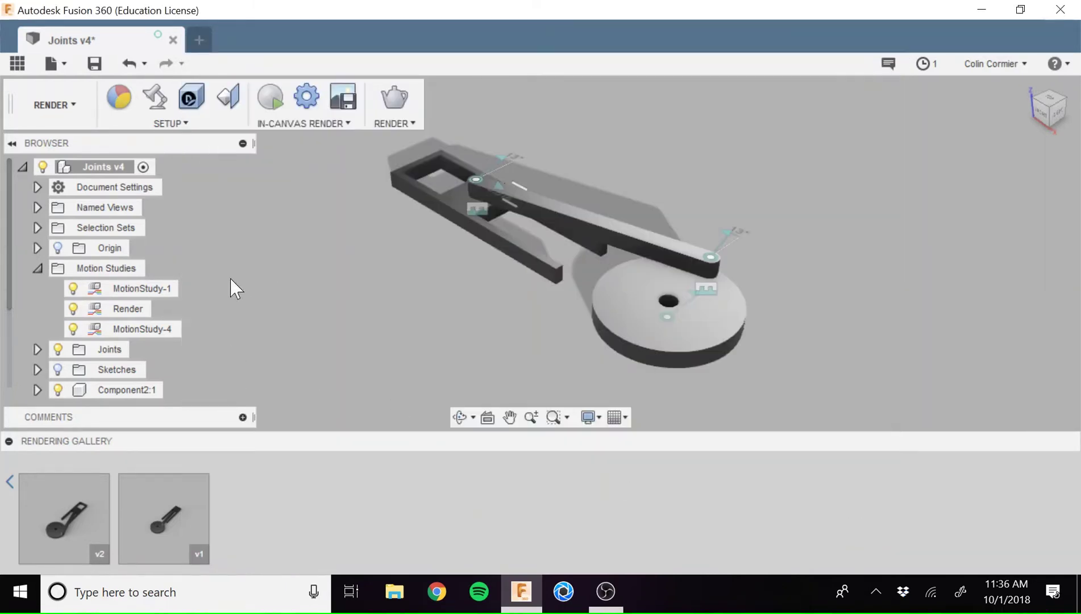
Step: Select the MotionStudy-1 and Render studies in turn, then view the v2 rendering enlarged again
click(151, 289)
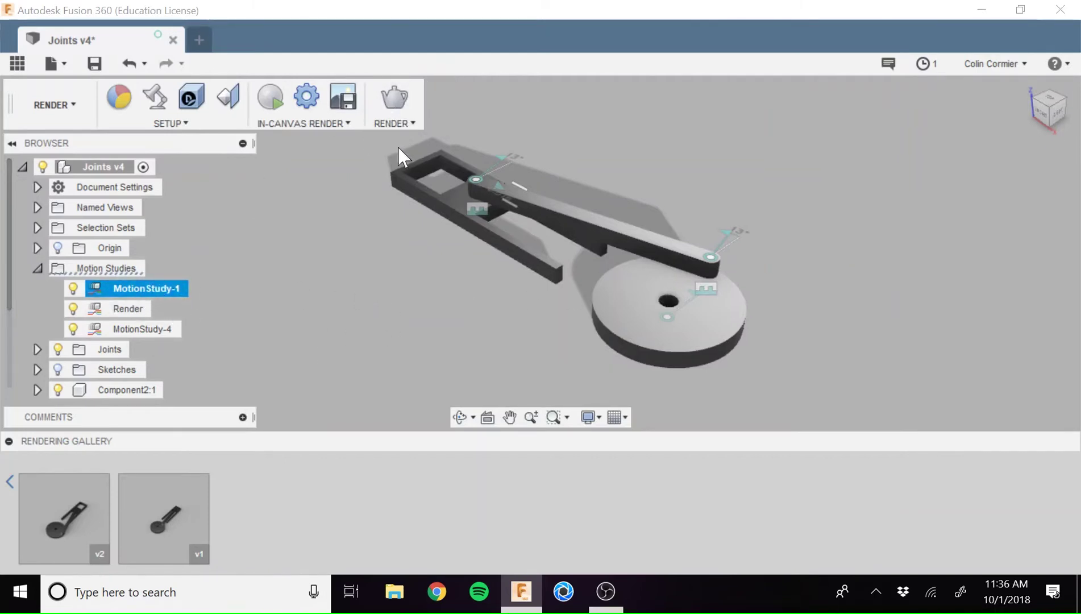
click(394, 123)
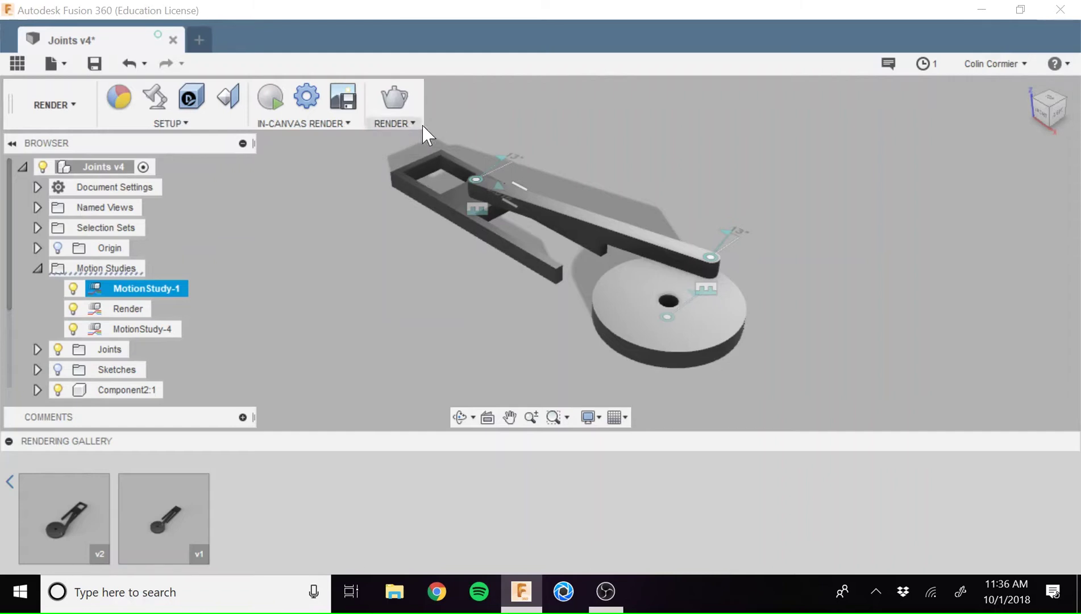
click(146, 307)
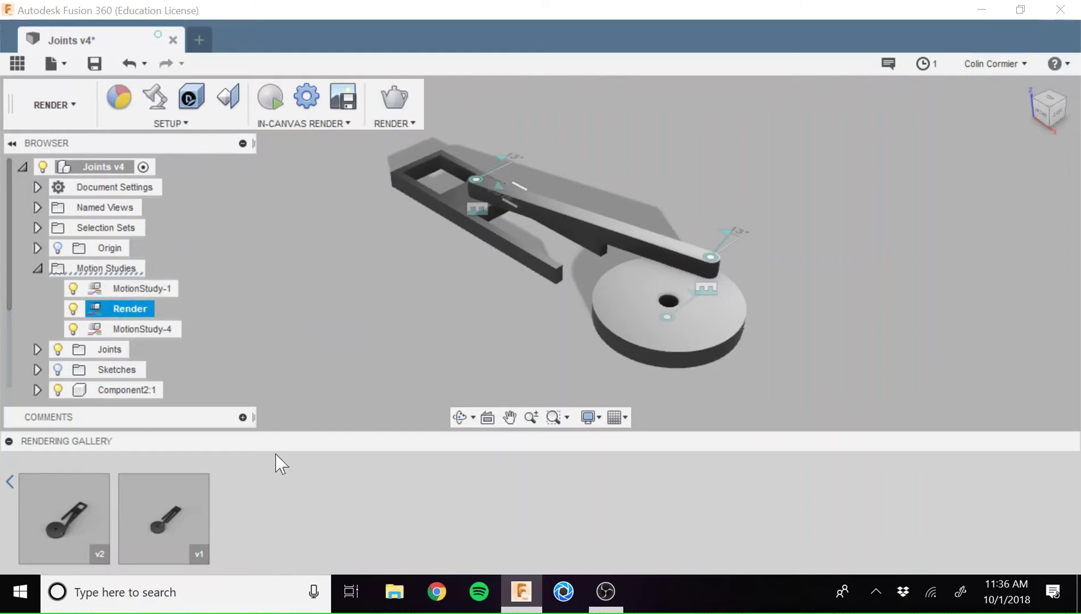
click(88, 534)
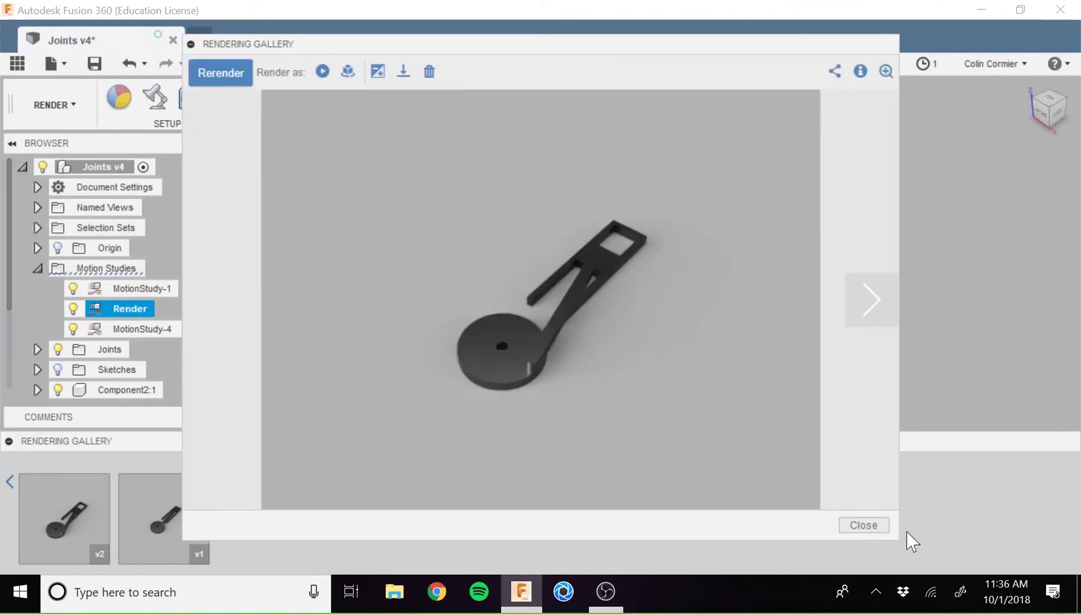
click(881, 527)
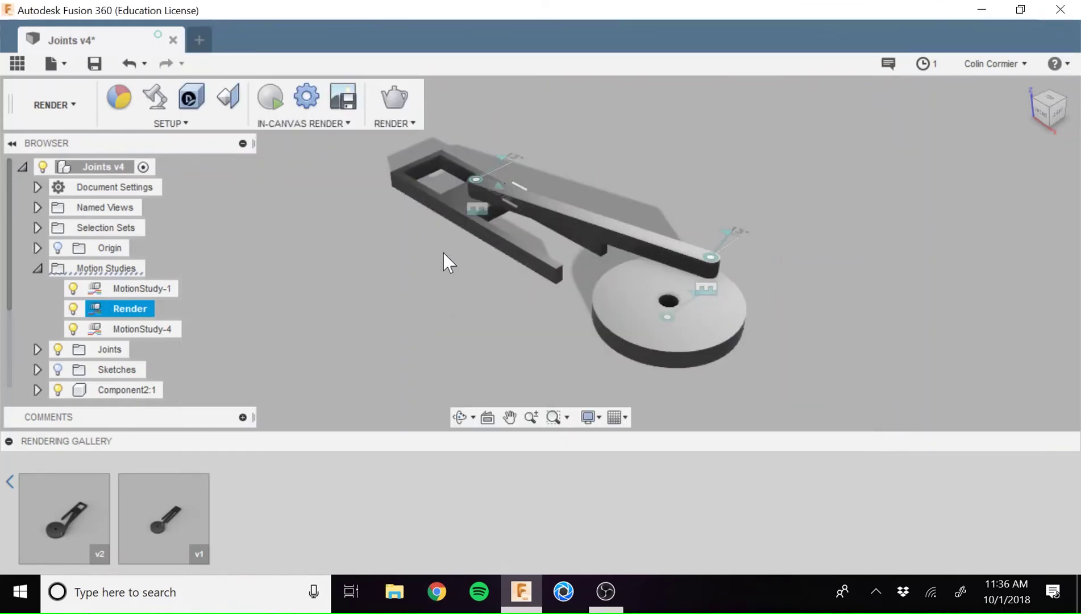
Step: Examine the render quality and the web, print and video image sizes in the v2 rendering's motion study render settings
click(64, 517)
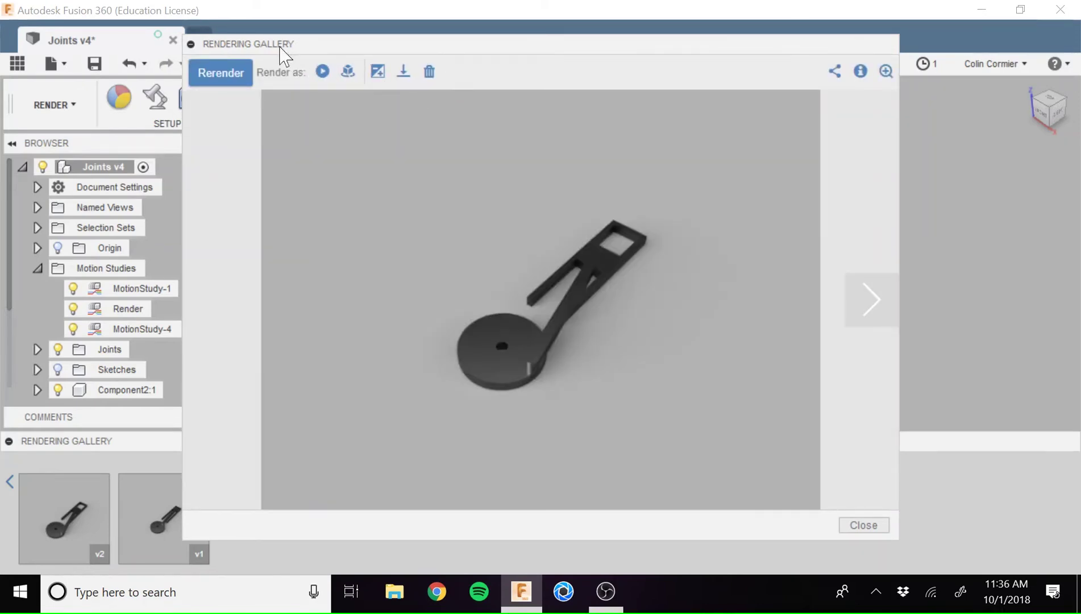
click(322, 73)
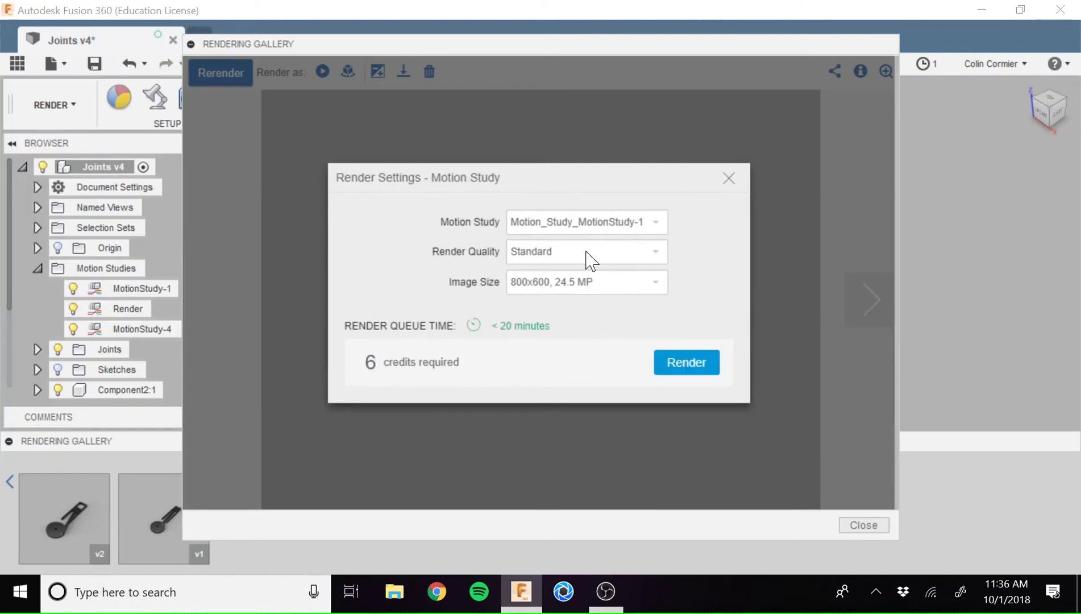
click(666, 253)
click(627, 271)
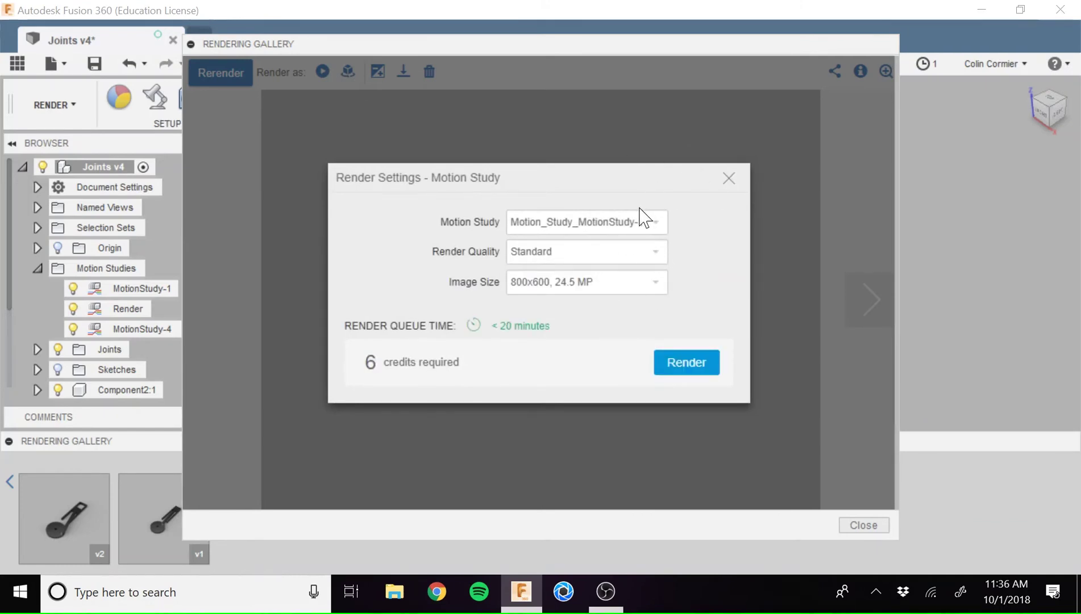
click(622, 281)
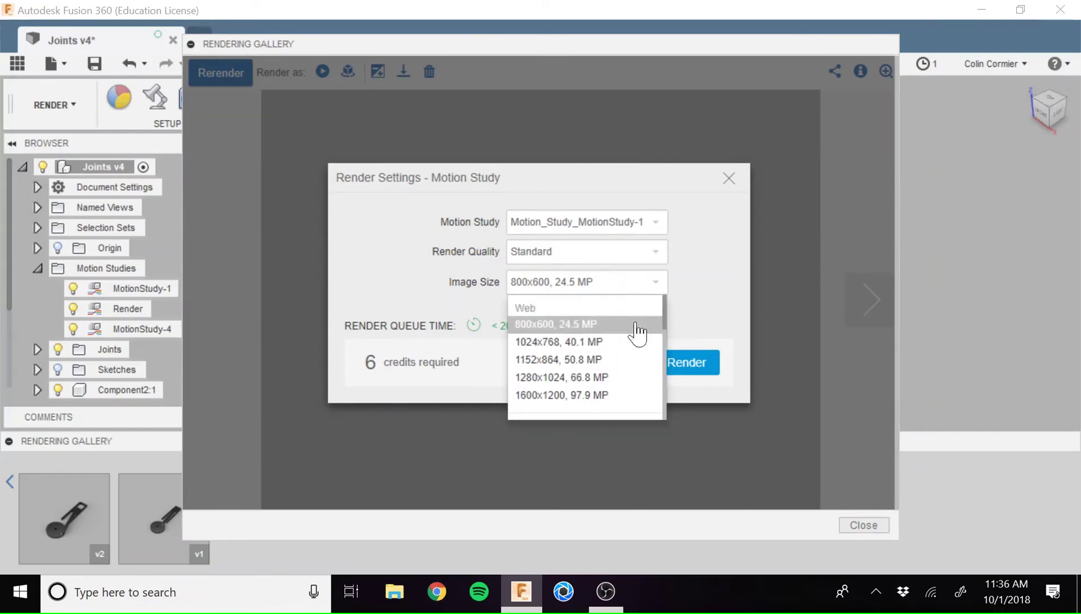
click(611, 325)
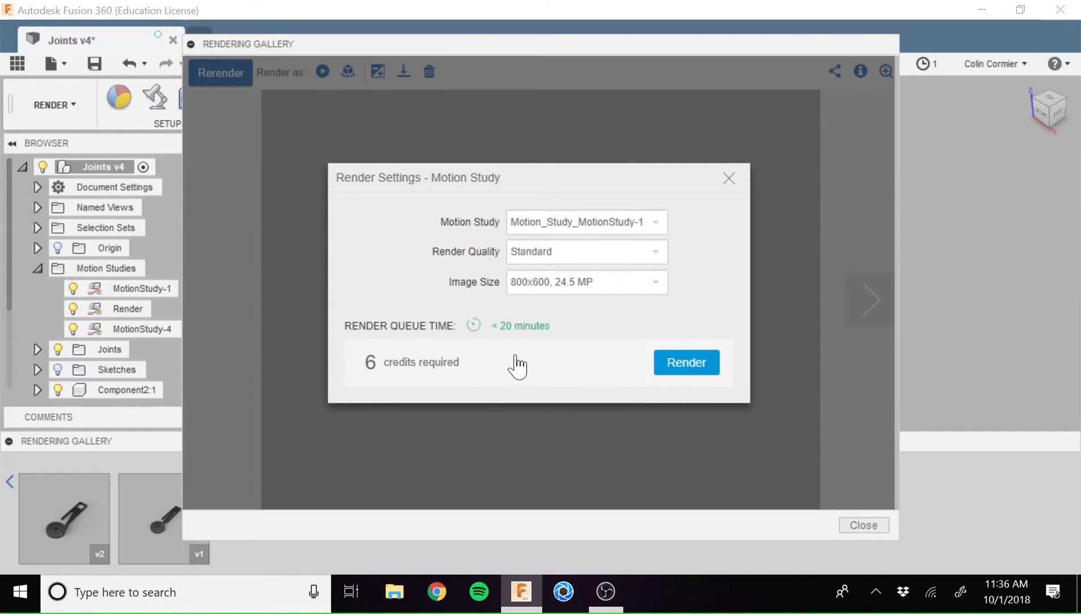
click(582, 283)
scroll(631, 340, down, 5)
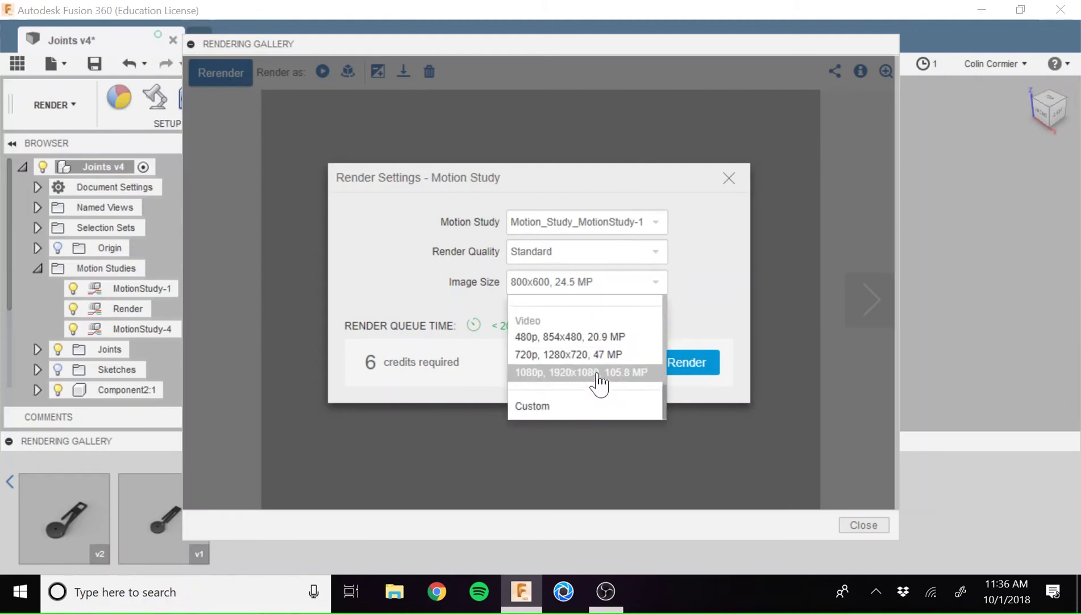
scroll(597, 386, up, 6)
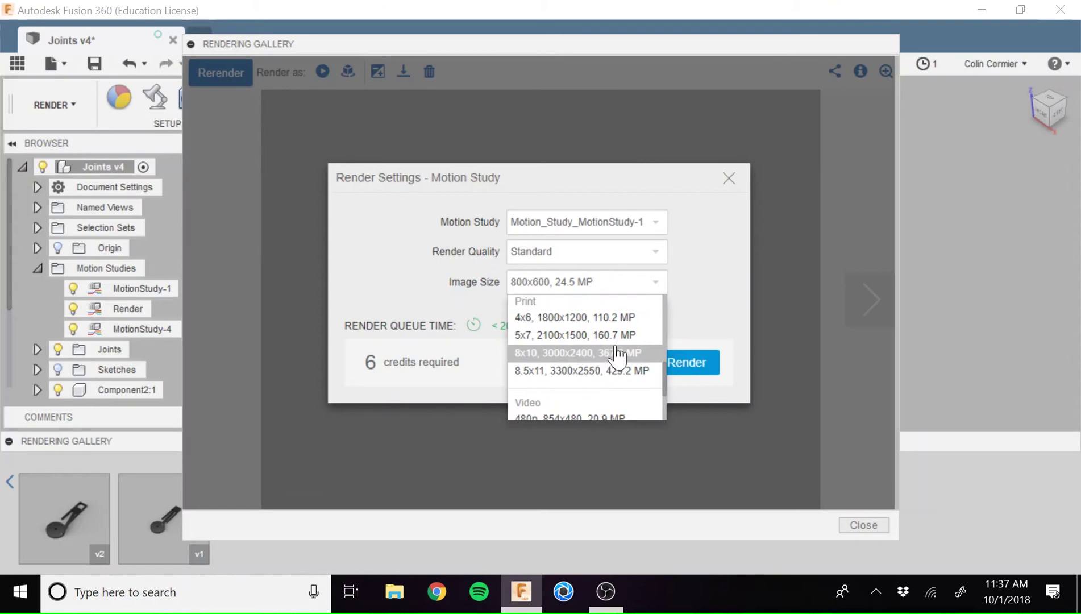
click(797, 541)
click(878, 534)
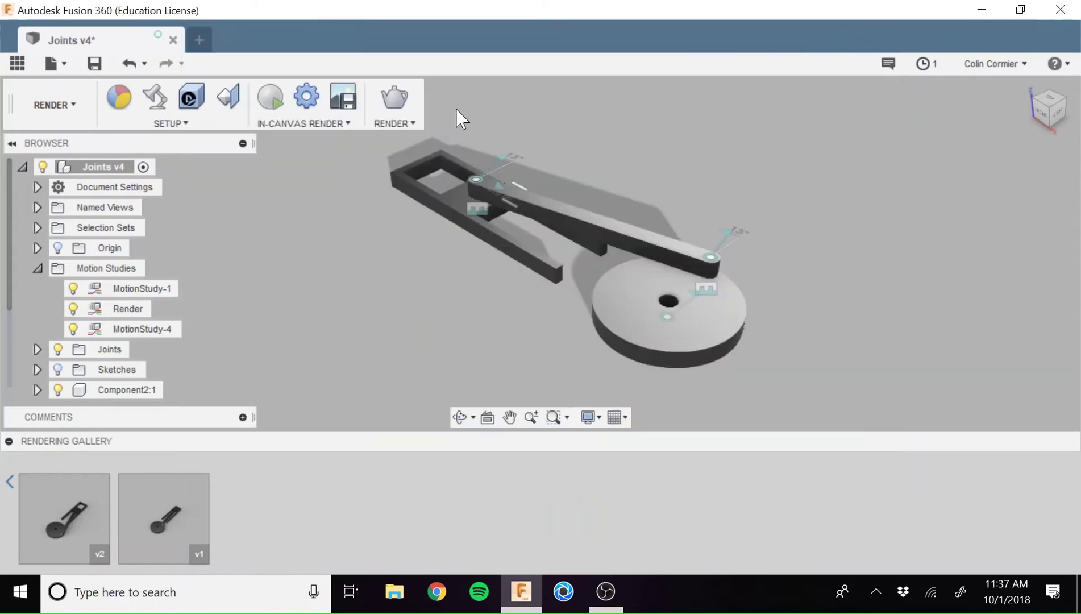
Step: Try the 480p, 854x480 video image size for a motion study render of the v2 rendering
click(84, 532)
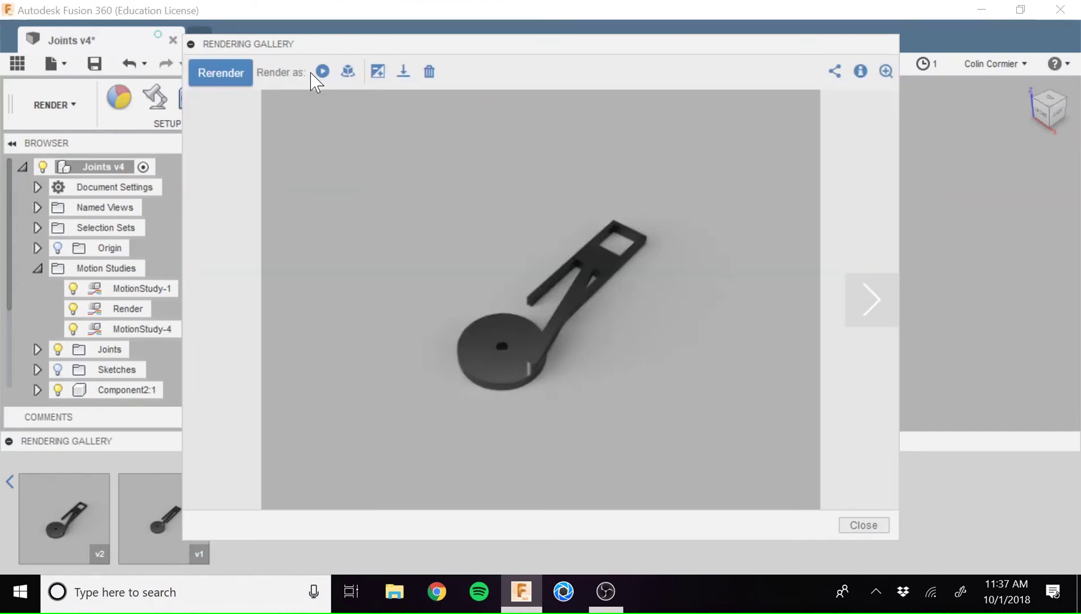
click(322, 71)
click(605, 283)
scroll(614, 368, down, 5)
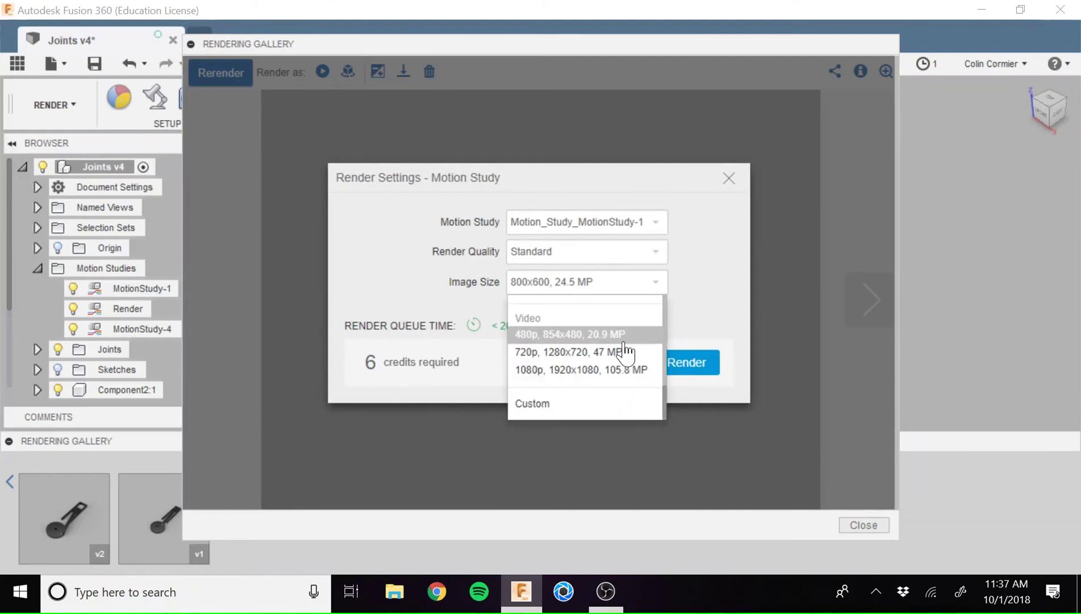
click(623, 336)
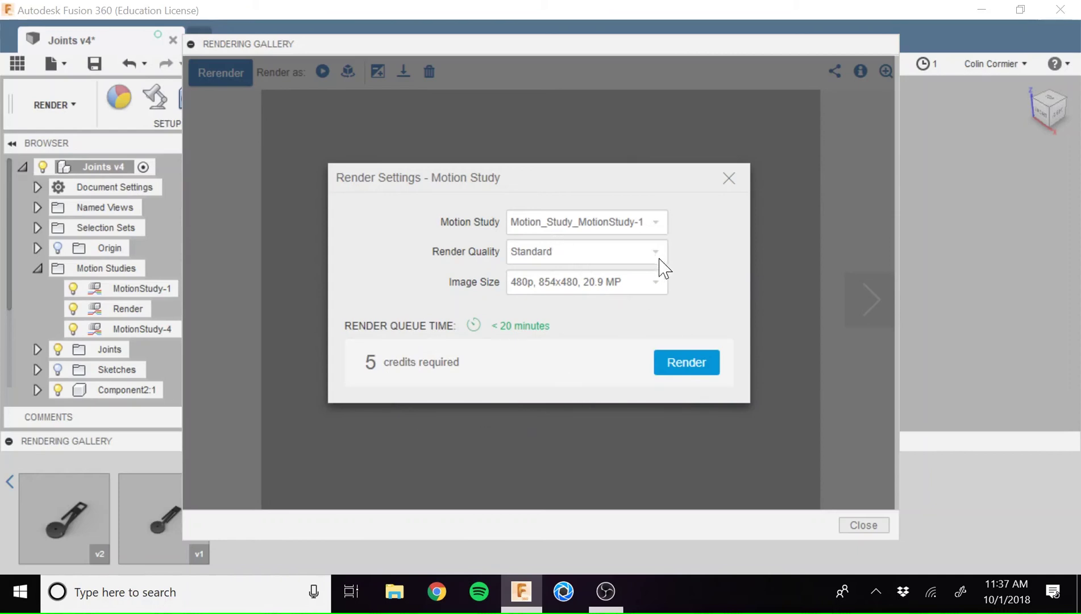
Step: Try the 1080p, 1920x1080 video image size for the motion study render, then close the settings and gallery without rendering
click(643, 286)
click(699, 284)
click(656, 282)
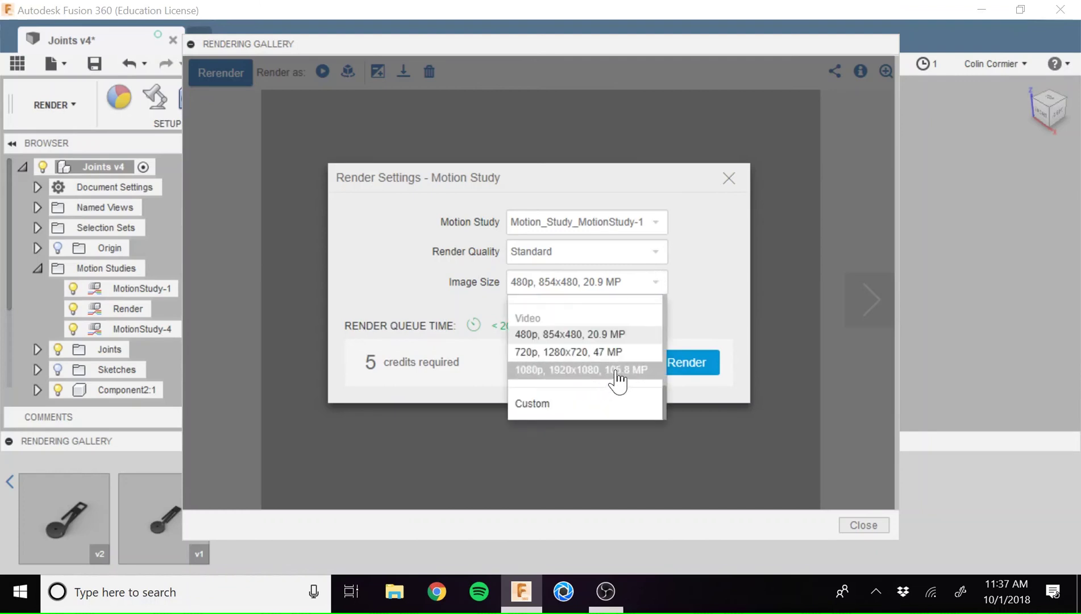
click(590, 370)
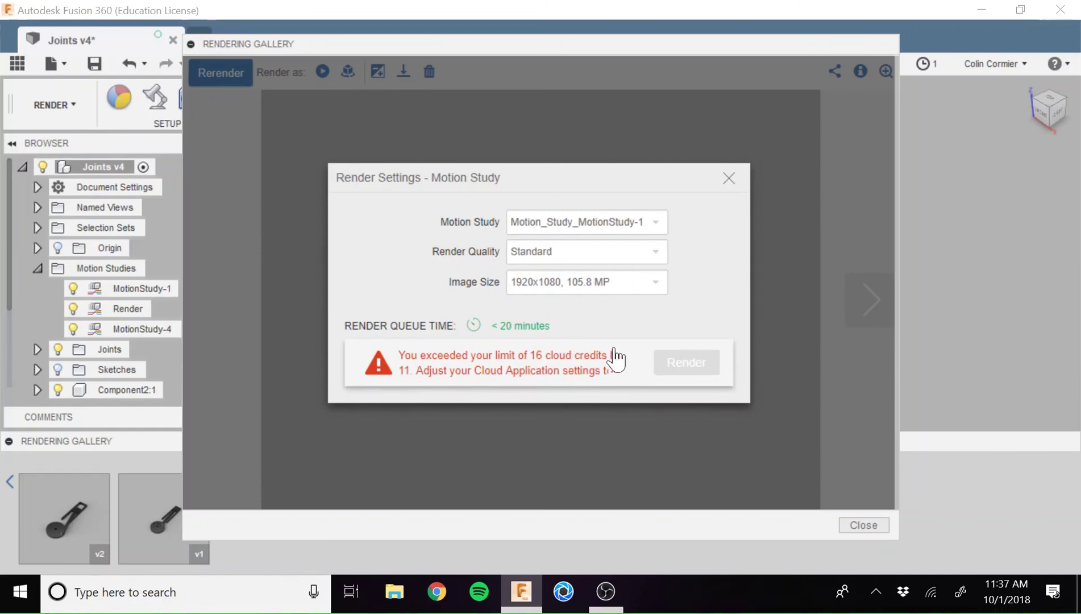
click(656, 283)
scroll(627, 333, down, 3)
click(741, 264)
click(729, 178)
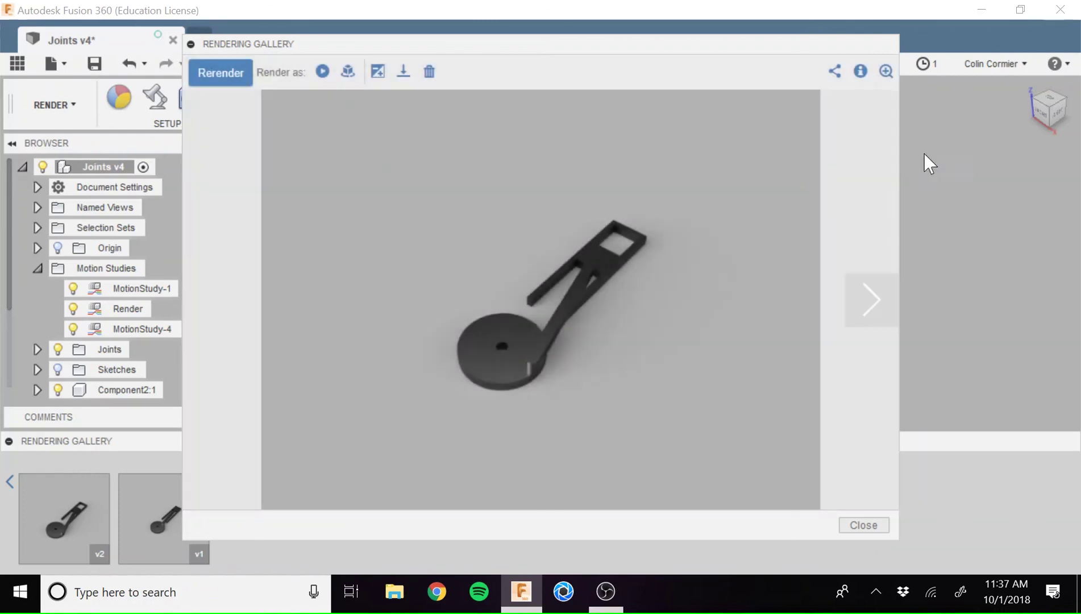
click(862, 525)
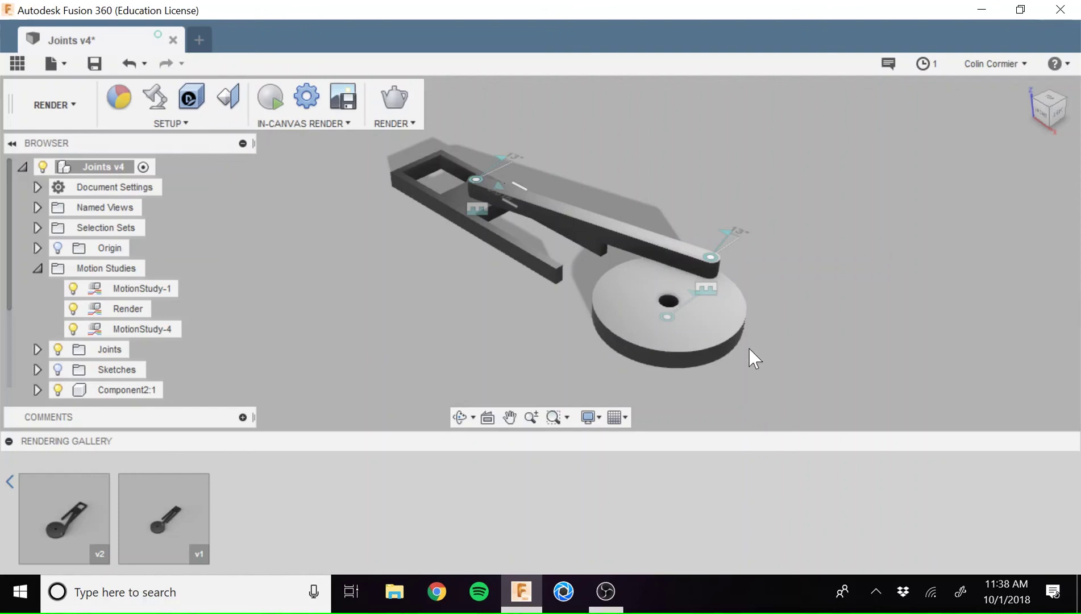
middle_drag(702, 357, 789, 260)
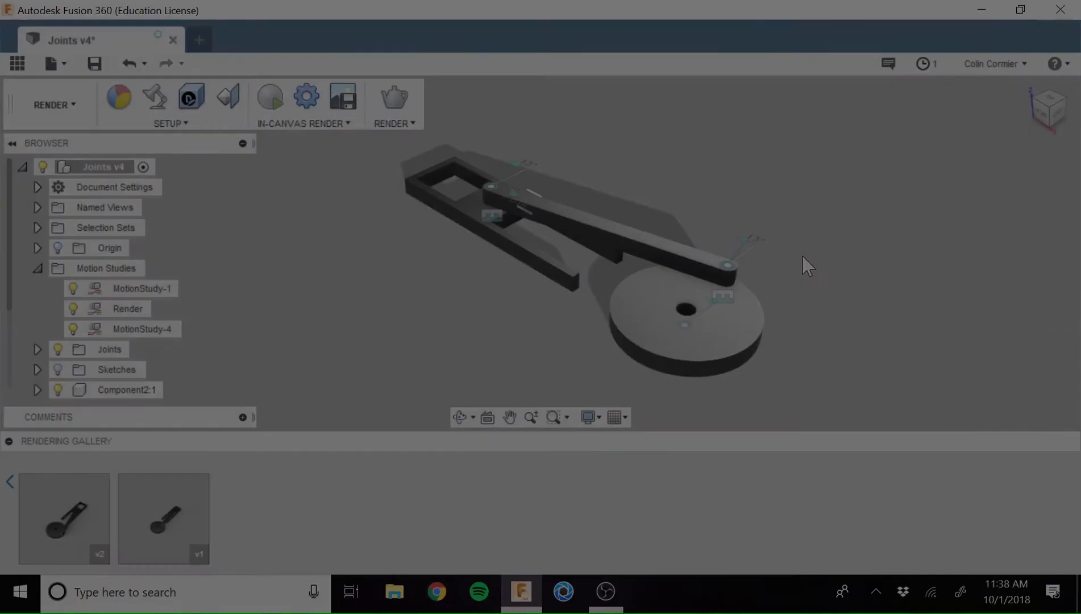